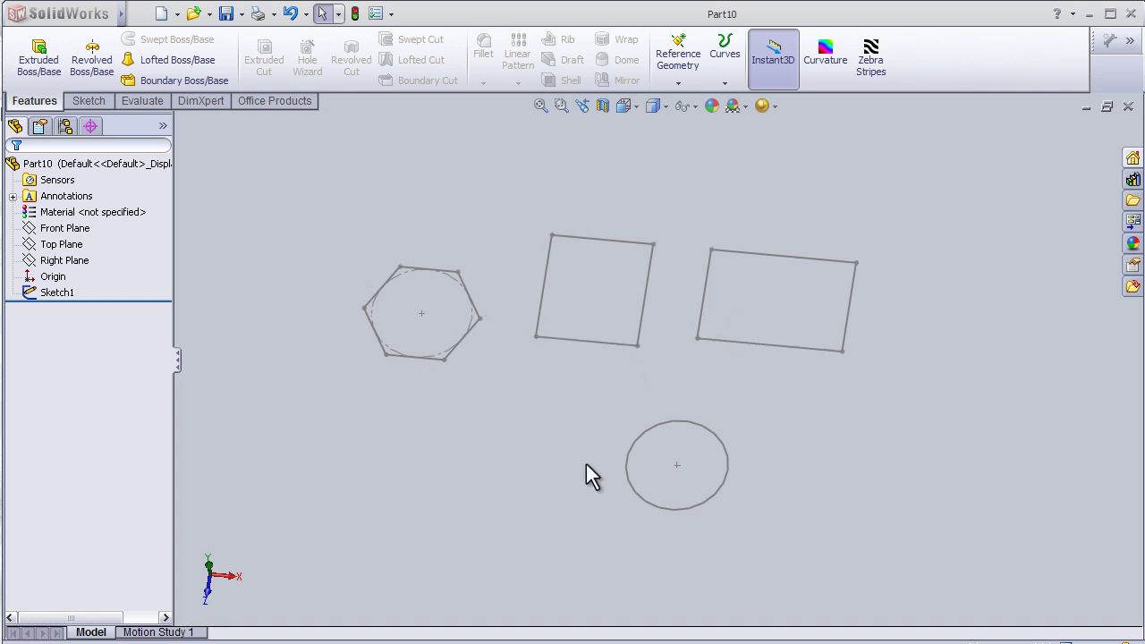
- Check the four-shape sketch's dimensions and cancel an extrusion started without a selected sketch
{"action": "left_click", "coordinate": [529, 412]}
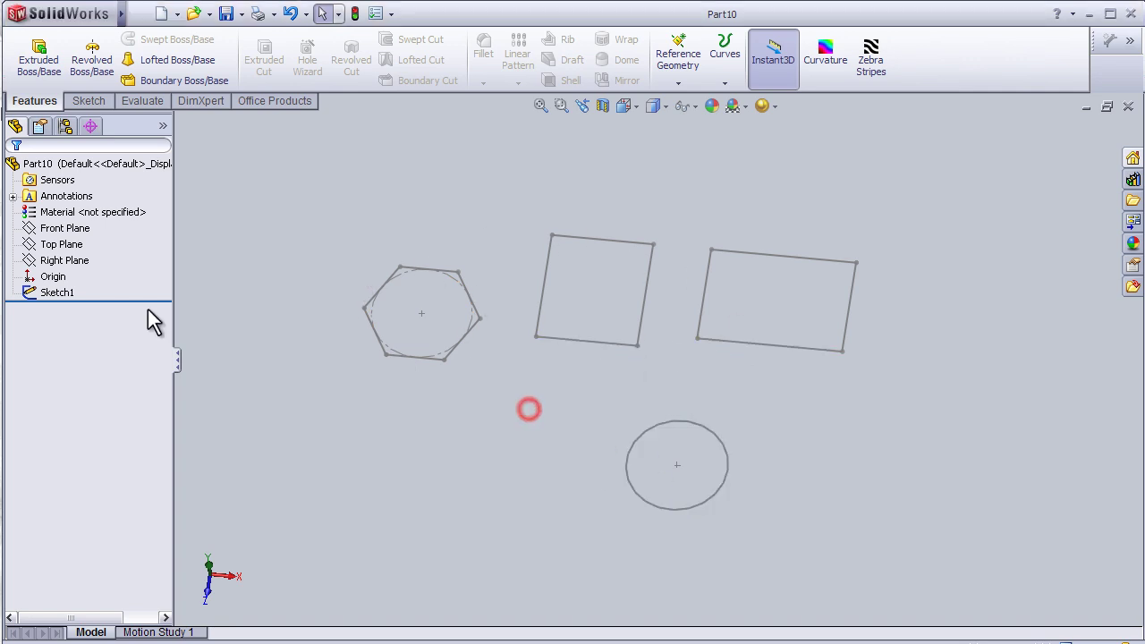
{"action": "left_click", "coordinate": [59, 295]}
{"action": "left_click", "coordinate": [259, 399]}
{"action": "left_click", "coordinate": [36, 70]}
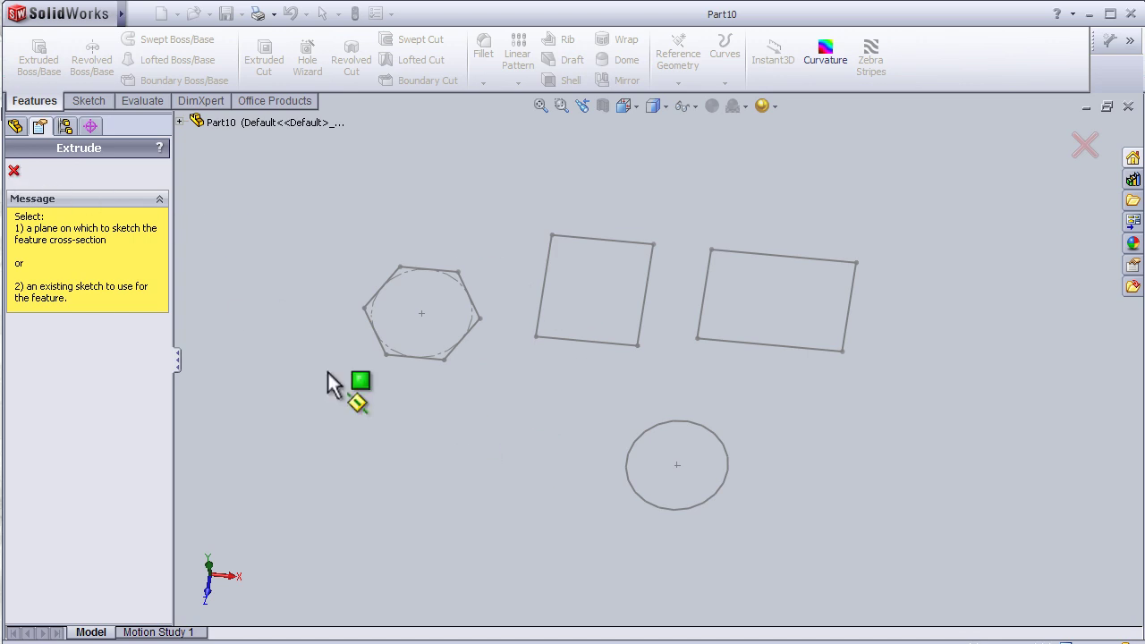
{"action": "left_click", "coordinate": [14, 170]}
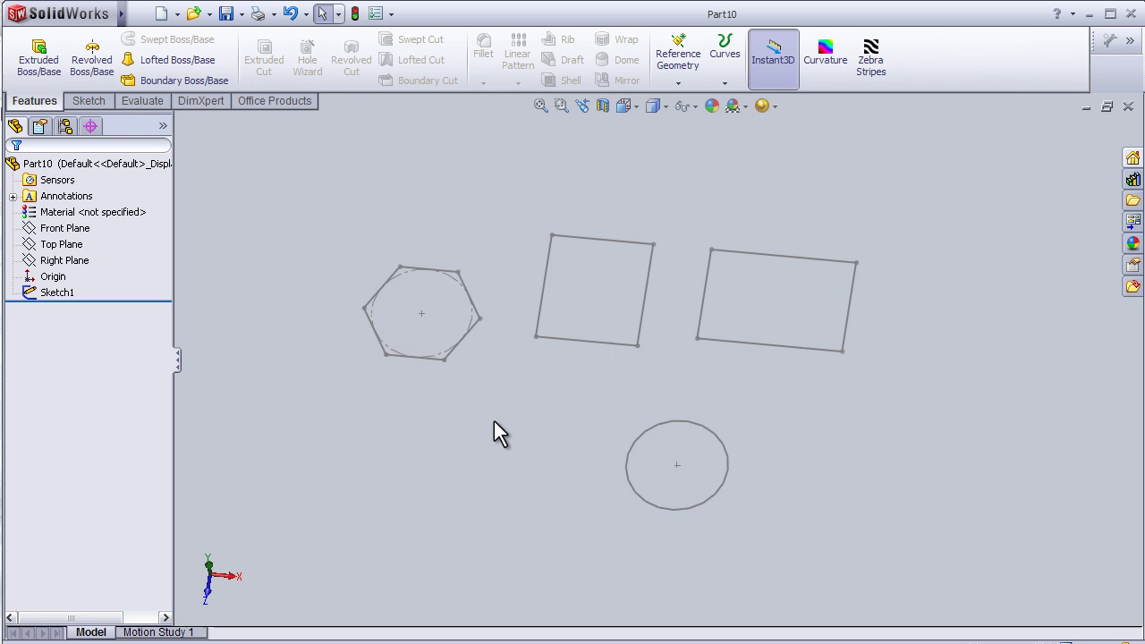
{"action": "middle_click_drag", "start_coordinate": [494, 420], "coordinate": [491, 378]}
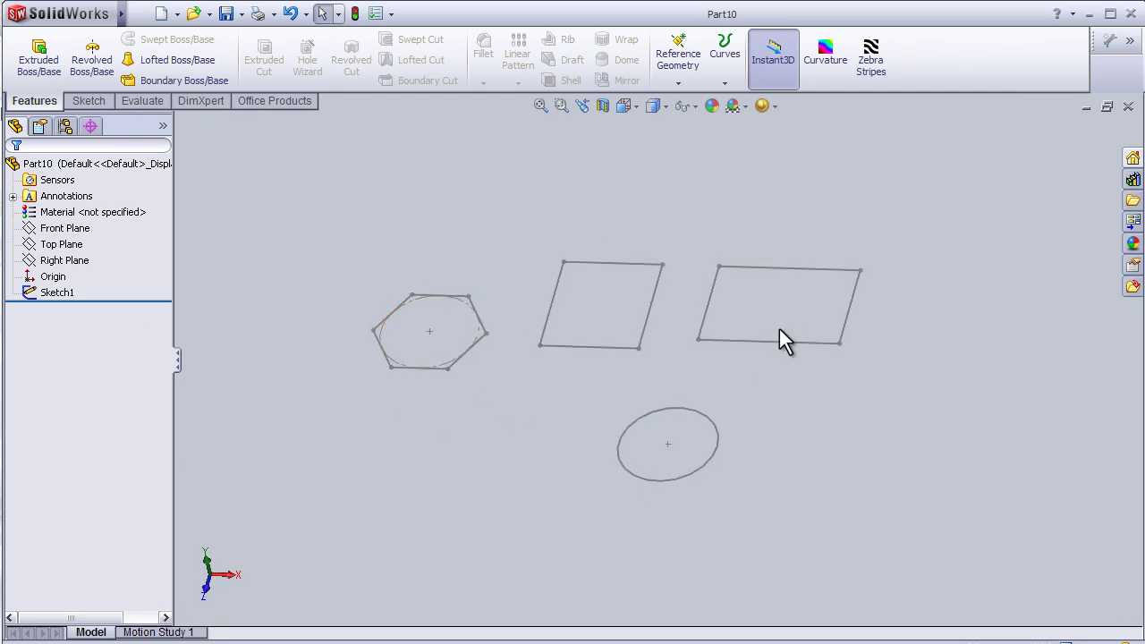
- Extrude the selected four-shape sketch 95 mm in Direction 1 and 67 mm in Direction 2
{"action": "left_click", "coordinate": [56, 292]}
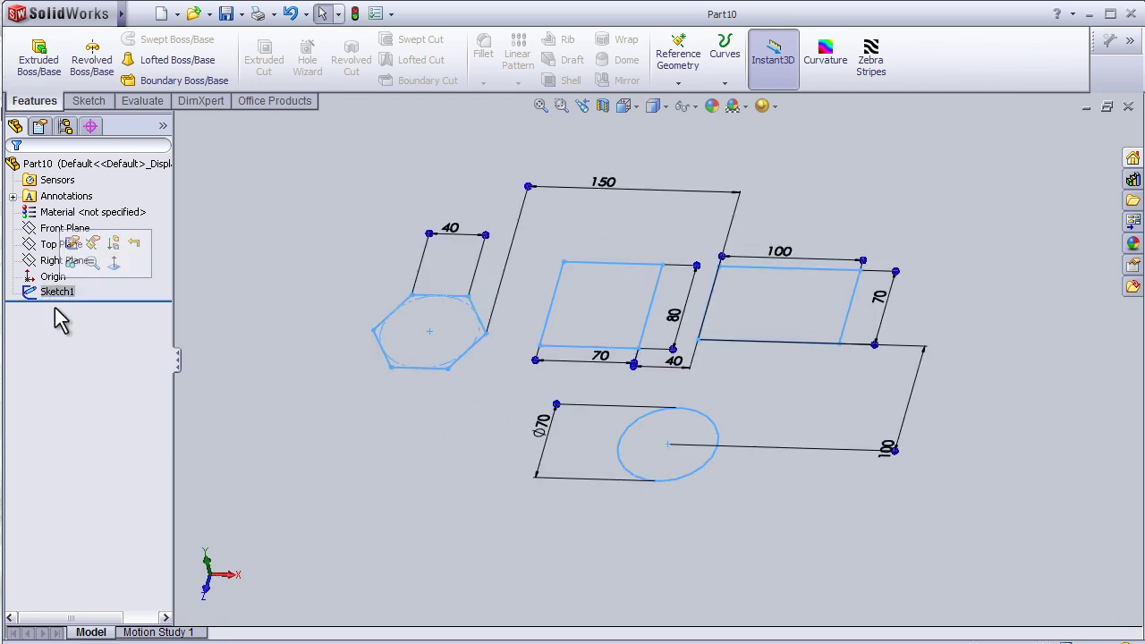
{"action": "left_click", "coordinate": [41, 72]}
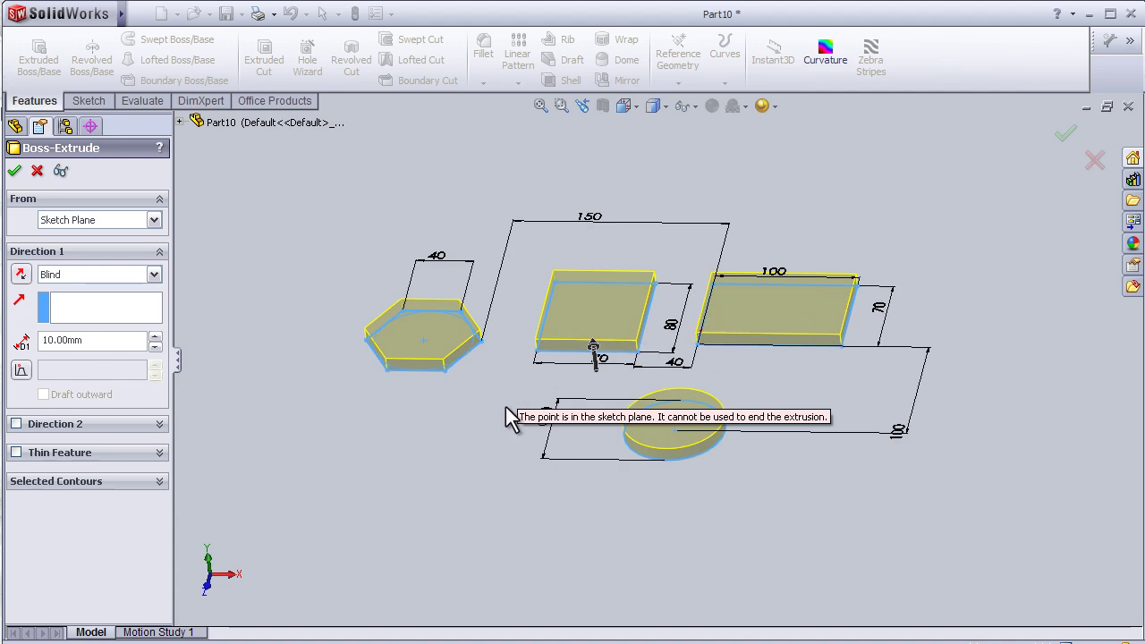
{"action": "middle_click_drag", "start_coordinate": [511, 421], "coordinate": [606, 378]}
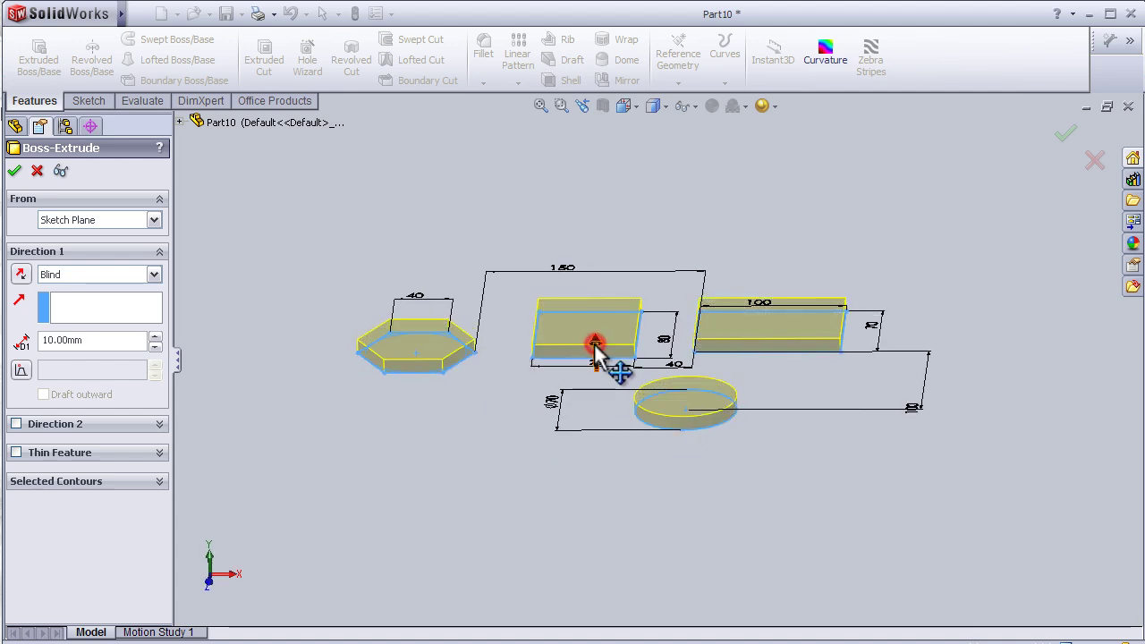
{"action": "mouse_move", "coordinate": [596, 354]}
{"action": "left_mouse_down"}
{"action": "mouse_move", "coordinate": [598, 222]}
{"action": "mouse_move", "coordinate": [597, 274]}
{"action": "mouse_move", "coordinate": [597, 234]}
{"action": "mouse_move", "coordinate": [596, 252]}
{"action": "left_mouse_up"}
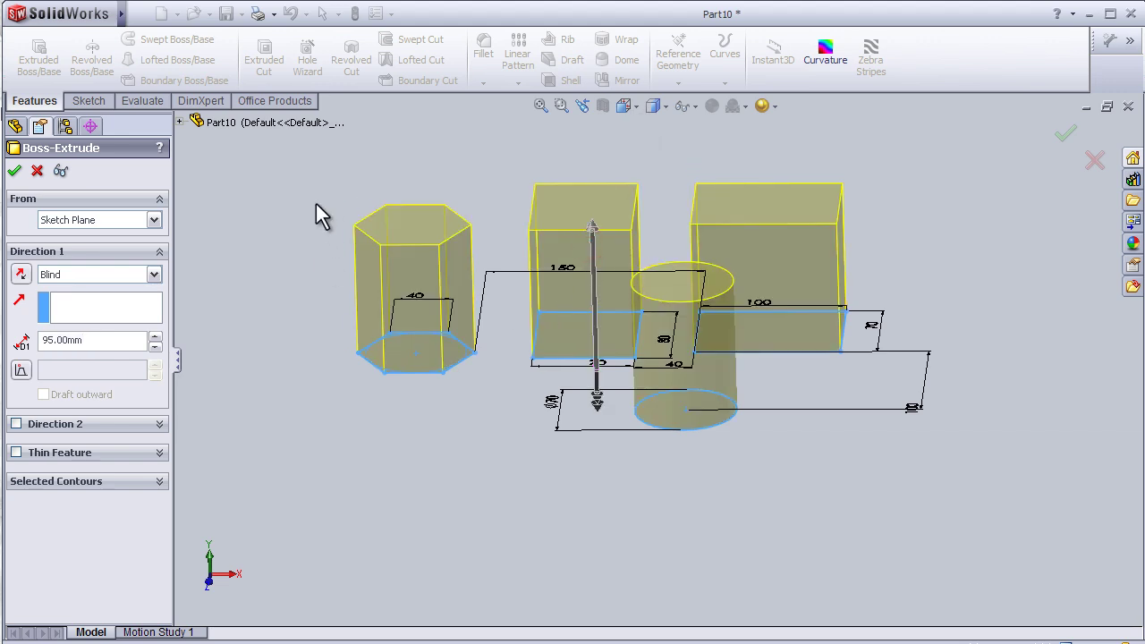
{"action": "mouse_move", "coordinate": [318, 202]}
{"action": "middle_mouse_down"}
{"action": "mouse_move", "coordinate": [345, 202]}
{"action": "mouse_move", "coordinate": [334, 225]}
{"action": "mouse_move", "coordinate": [335, 189]}
{"action": "middle_mouse_up"}
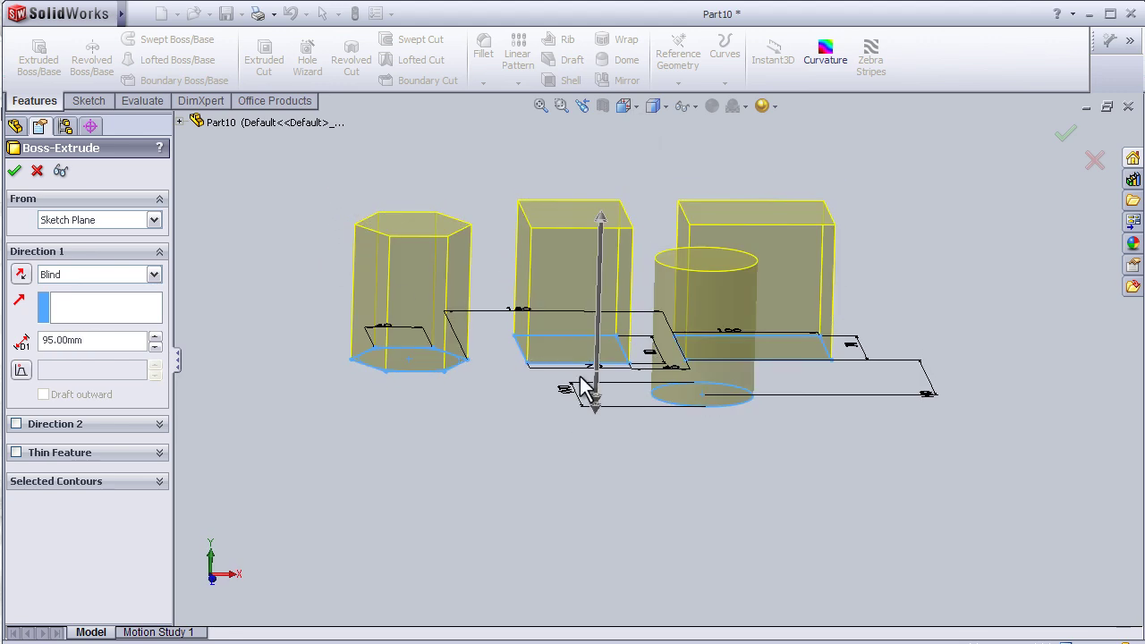
{"action": "left_click_drag", "start_coordinate": [597, 417], "coordinate": [595, 483]}
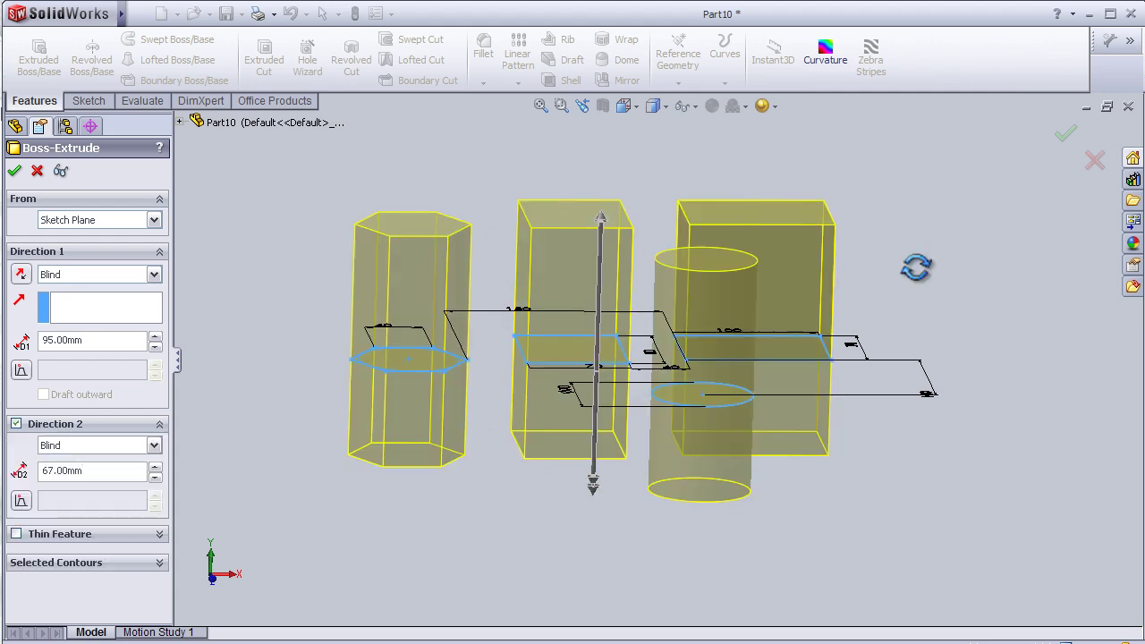
{"action": "middle_click_drag", "start_coordinate": [912, 263], "coordinate": [910, 250]}
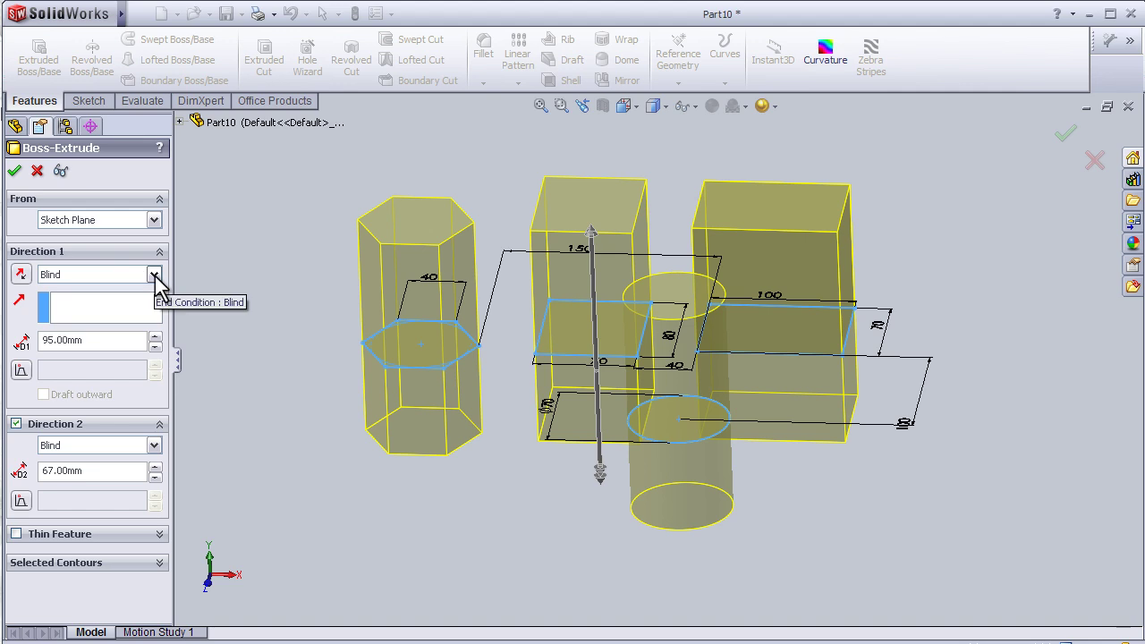
- Cancel the two-direction extrusion and restart Boss-Extrude from Sketch Plane at Blind 10 mm
{"action": "left_click", "coordinate": [1090, 168]}
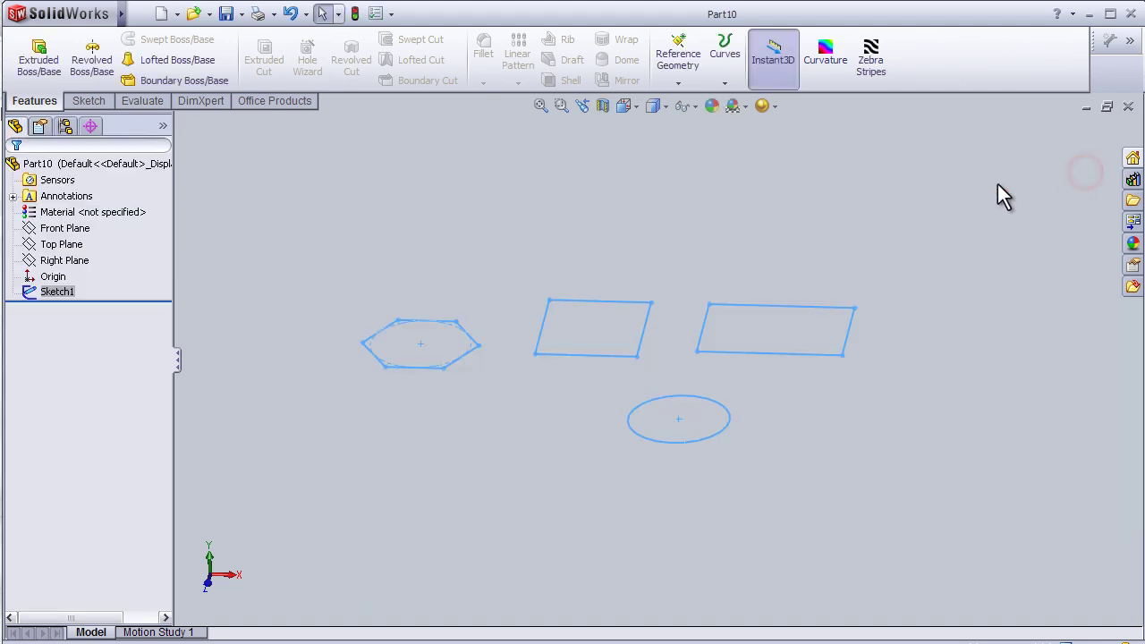
{"action": "left_click", "coordinate": [38, 59]}
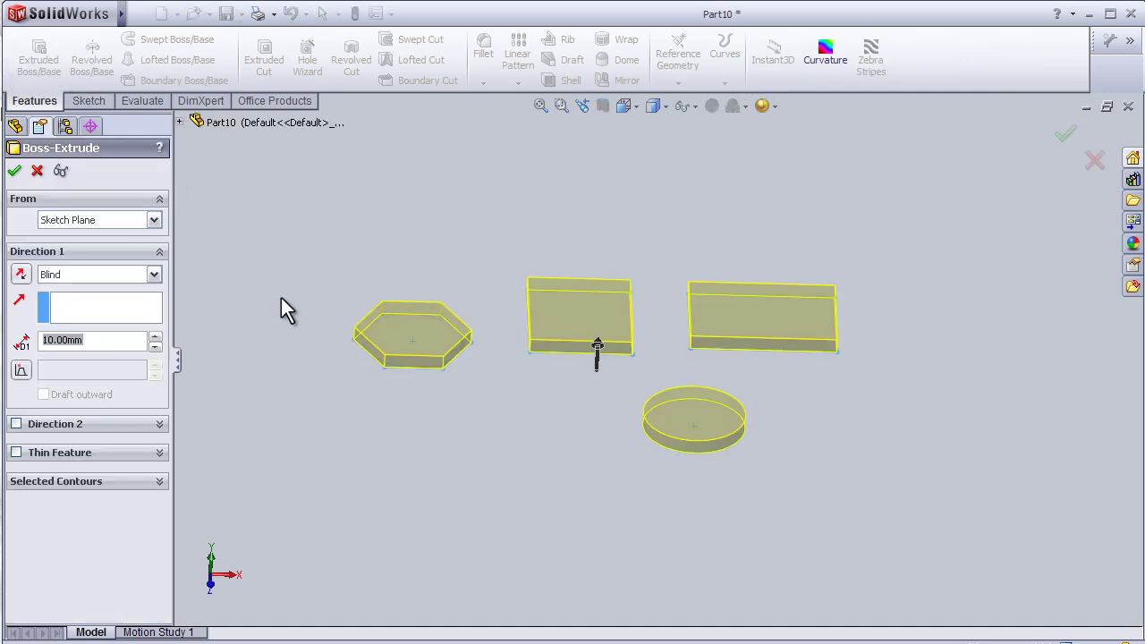
{"action": "left_click", "coordinate": [154, 222]}
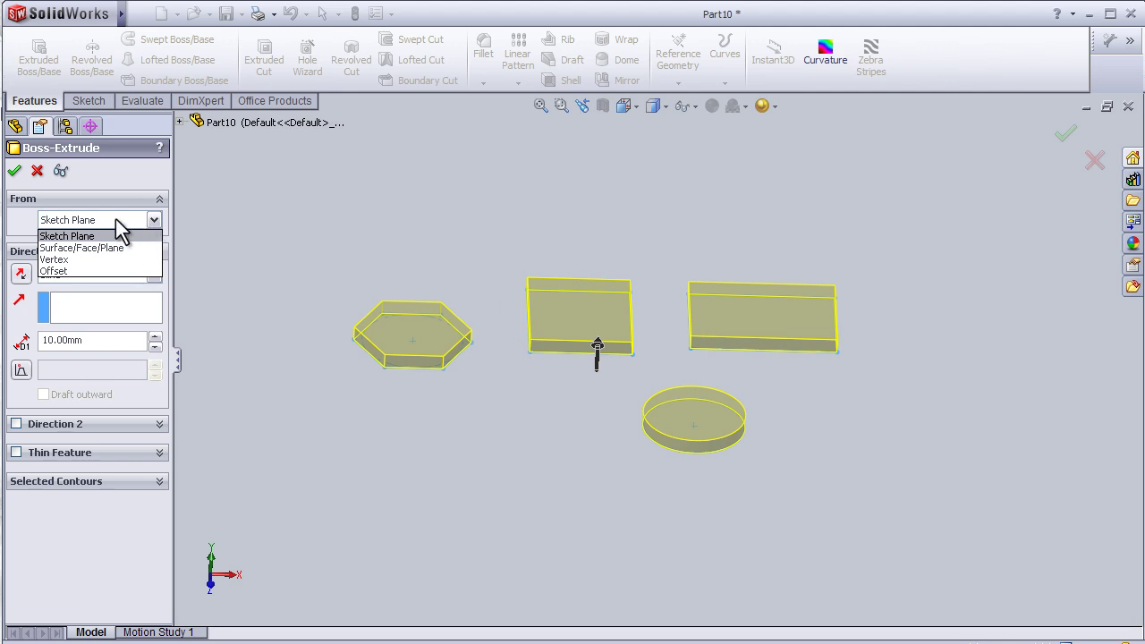
{"action": "left_click", "coordinate": [259, 255]}
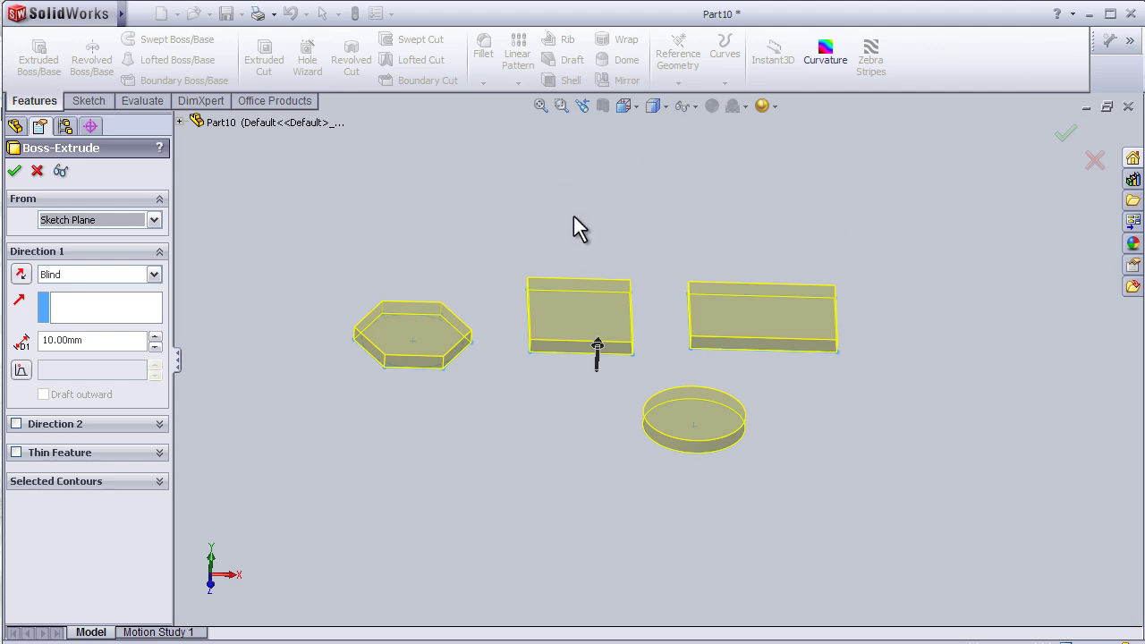
{"action": "middle_click_drag", "start_coordinate": [543, 224], "coordinate": [513, 213]}
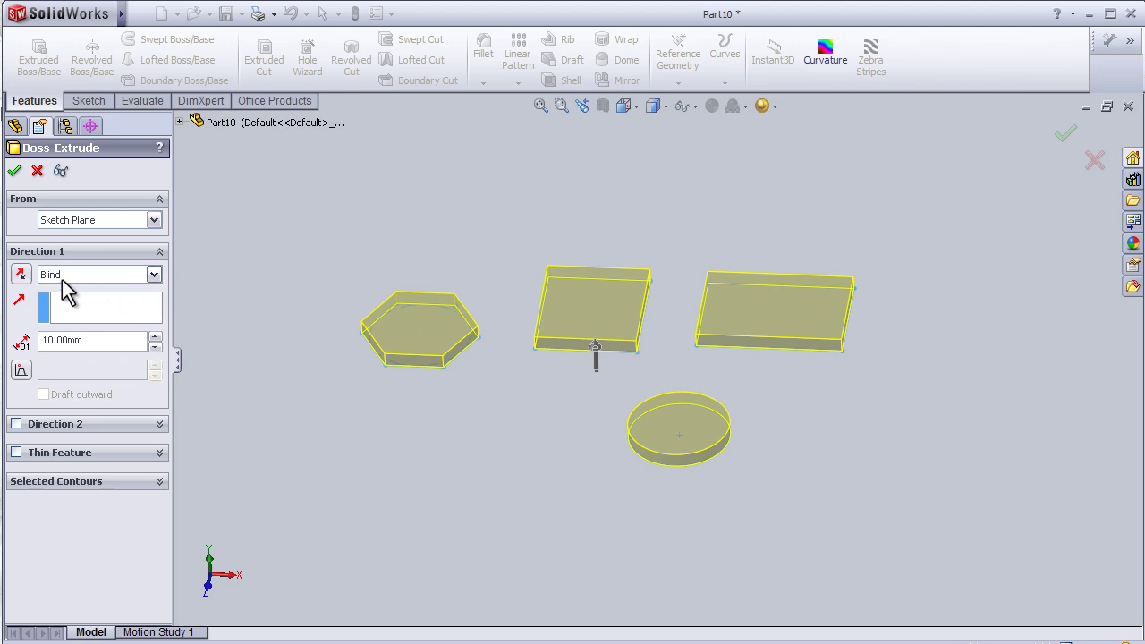
{"action": "left_click", "coordinate": [155, 276]}
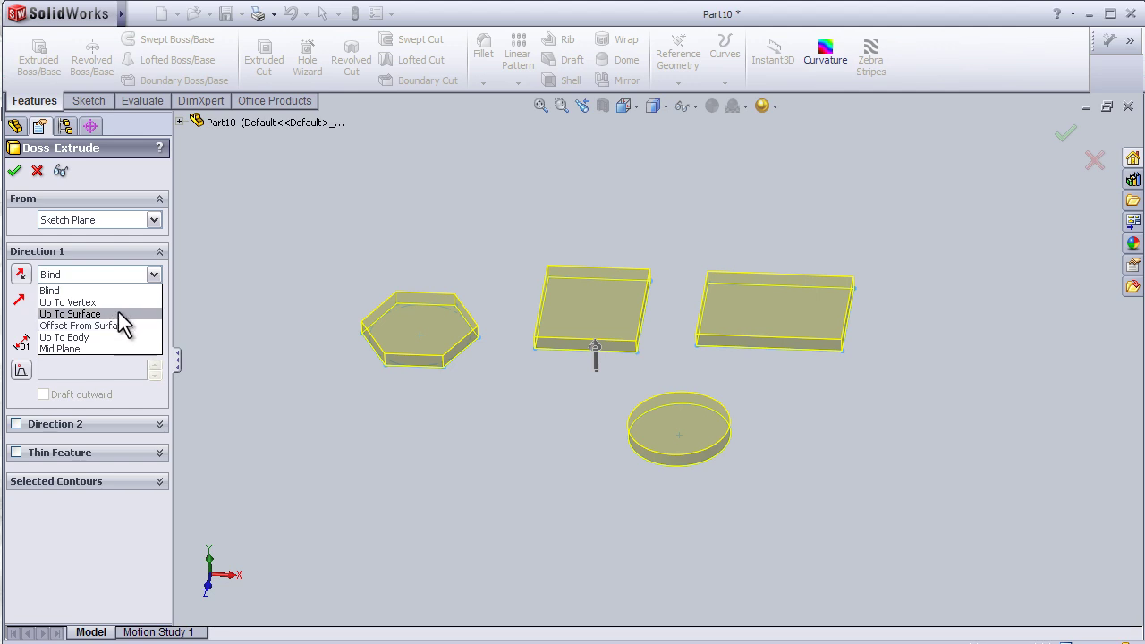
- Set the extrusion end condition to Mid Plane with a 70.00 mm depth
{"action": "left_click", "coordinate": [154, 279]}
{"action": "left_click", "coordinate": [153, 281]}
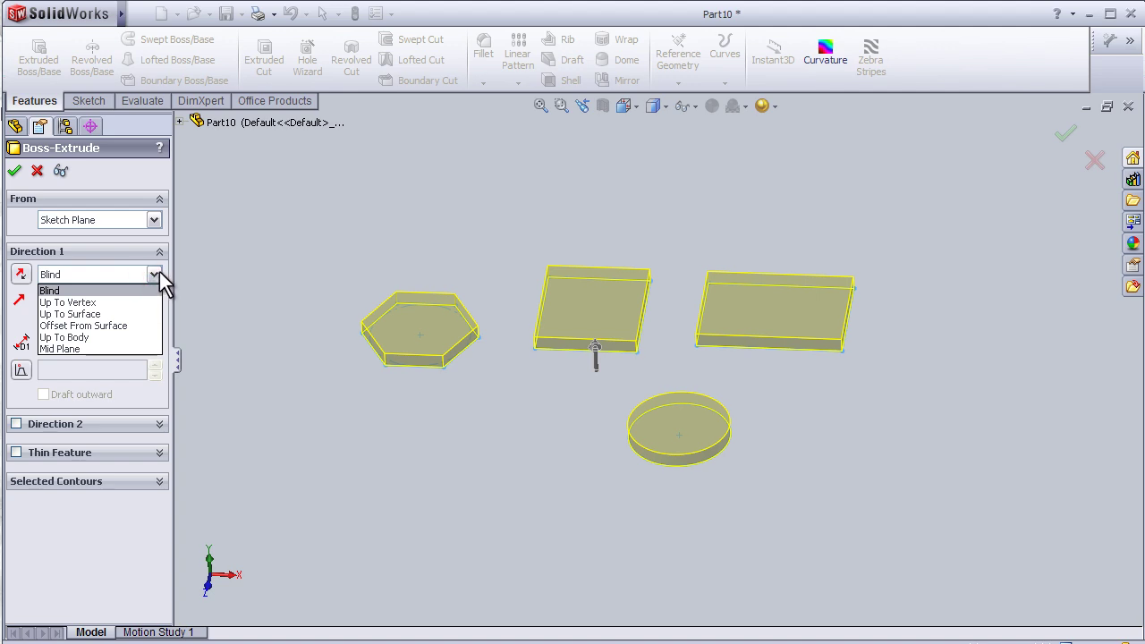
{"action": "left_click", "coordinate": [62, 348]}
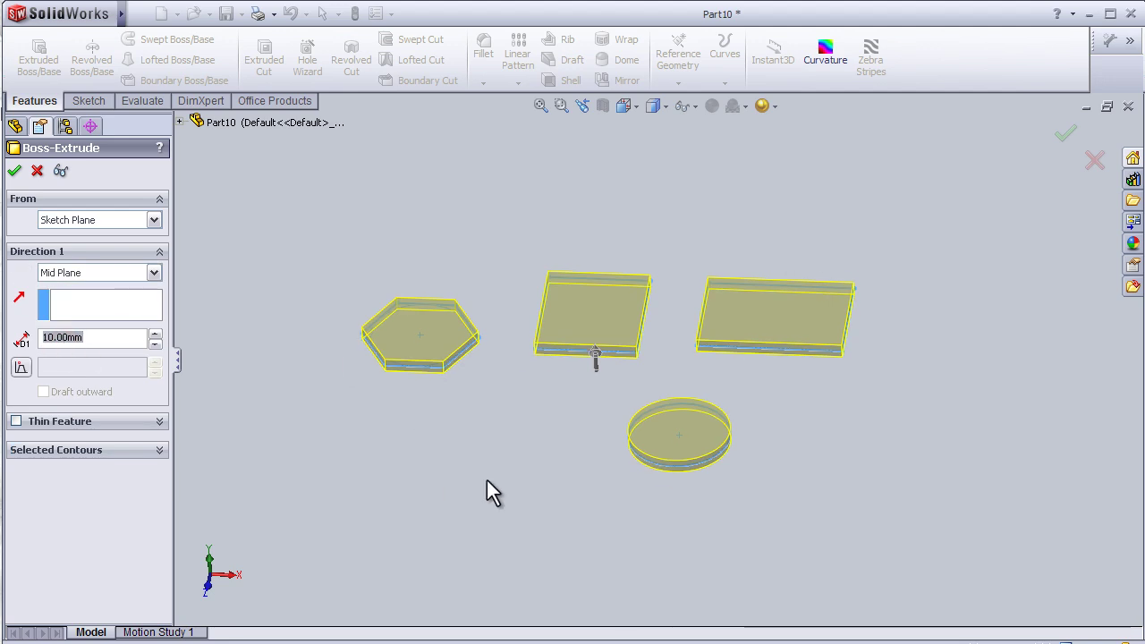
{"action": "middle_click_drag", "start_coordinate": [486, 480], "coordinate": [475, 426]}
{"action": "scroll", "coordinate": [456, 407], "scroll_direction": "down", "scroll_amount": 5}
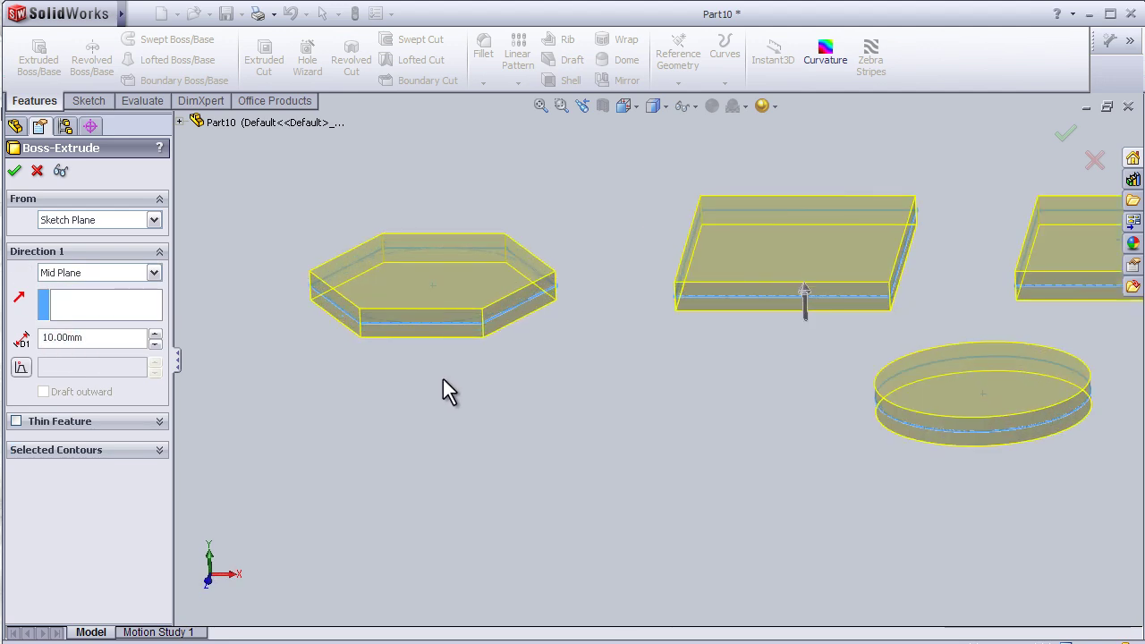
{"action": "middle_click_drag", "start_coordinate": [443, 379], "coordinate": [459, 340]}
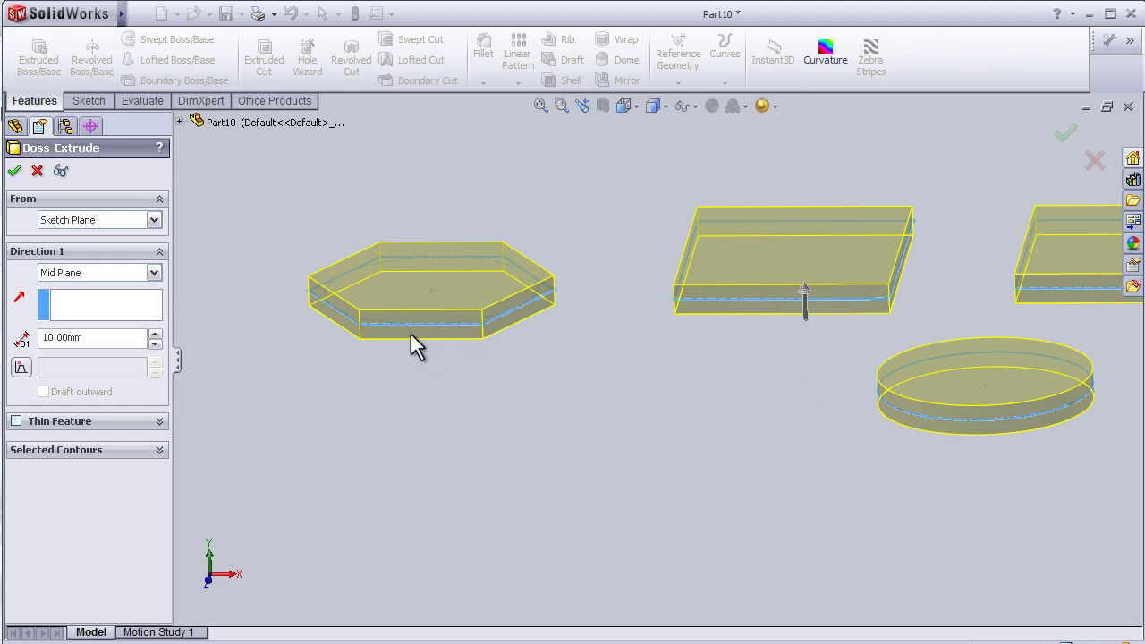
{"action": "middle_click_drag", "start_coordinate": [450, 375], "coordinate": [439, 315]}
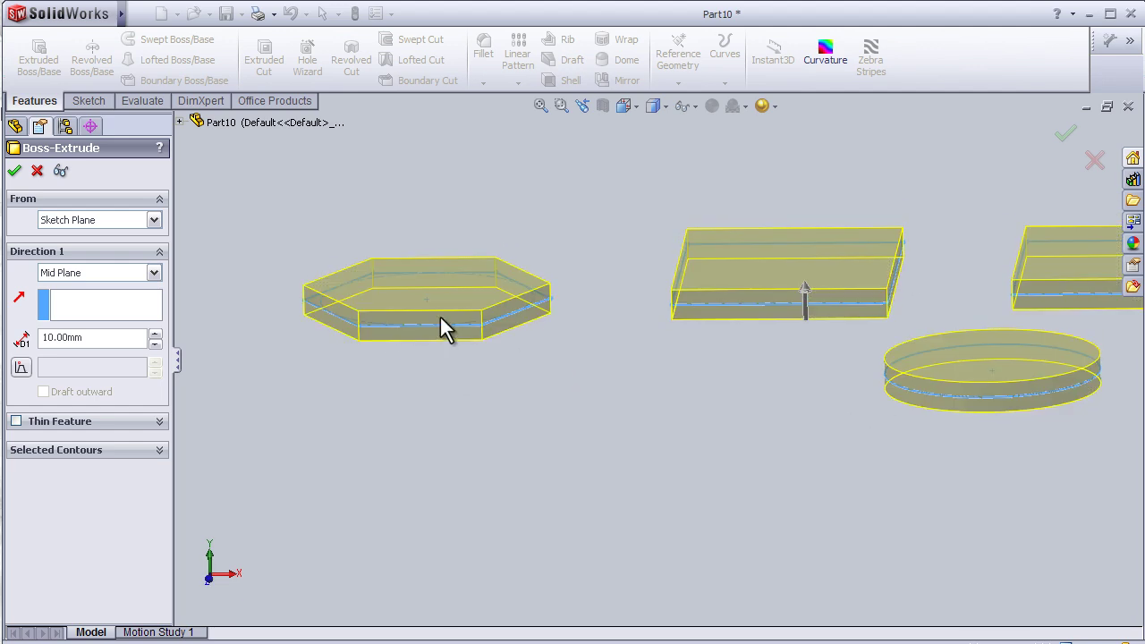
{"action": "left_click", "coordinate": [154, 273]}
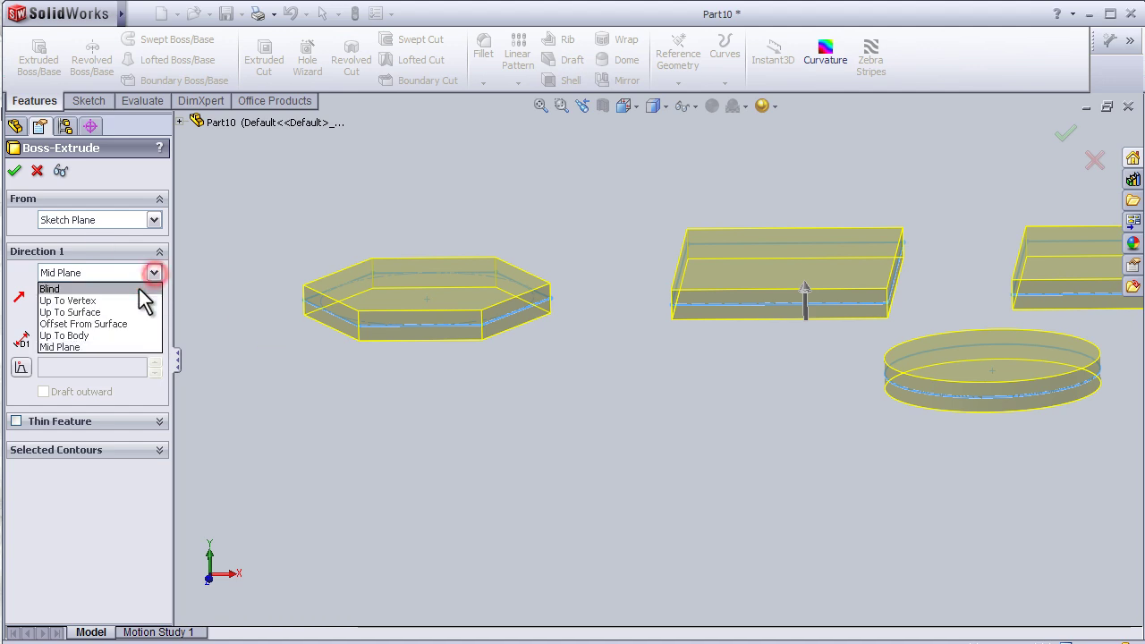
{"action": "left_click", "coordinate": [142, 286]}
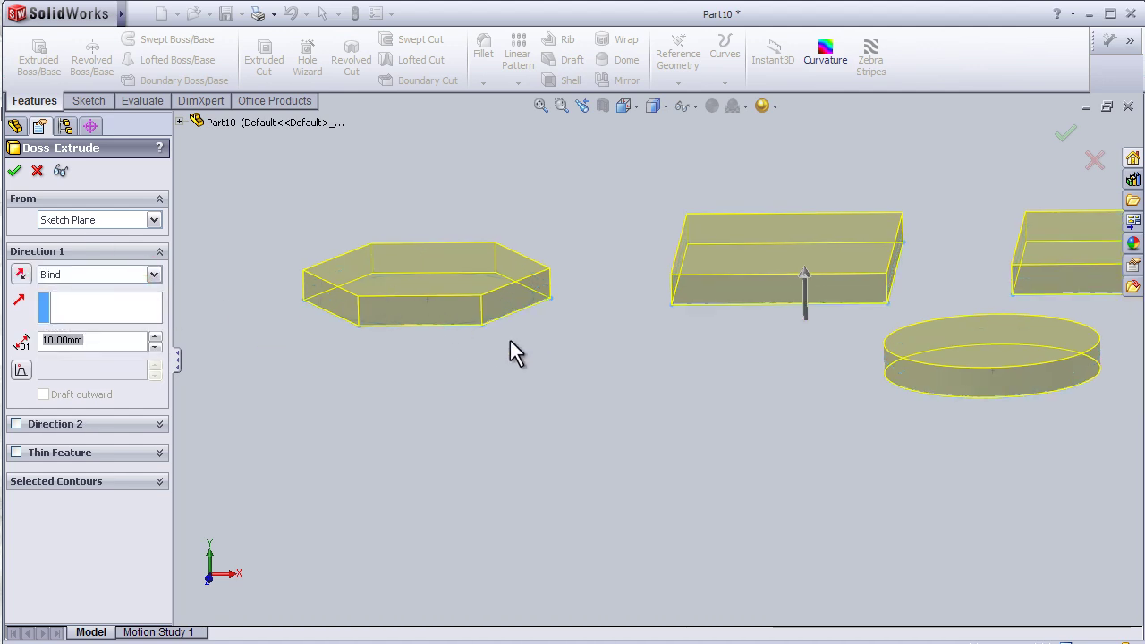
{"action": "left_click", "coordinate": [154, 274]}
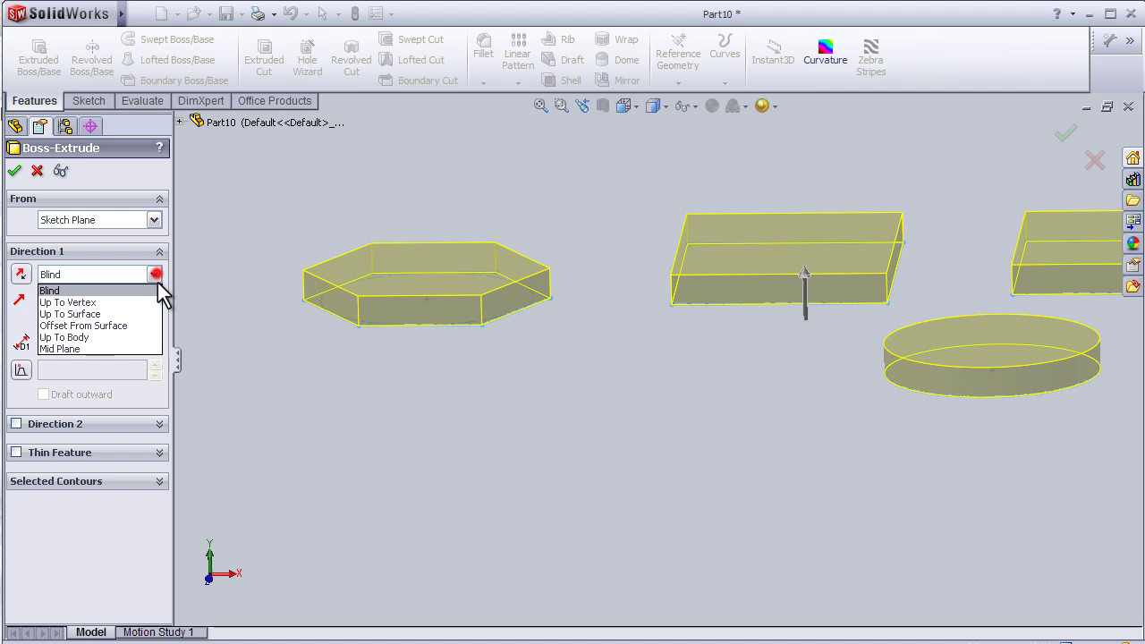
{"action": "left_click", "coordinate": [103, 349]}
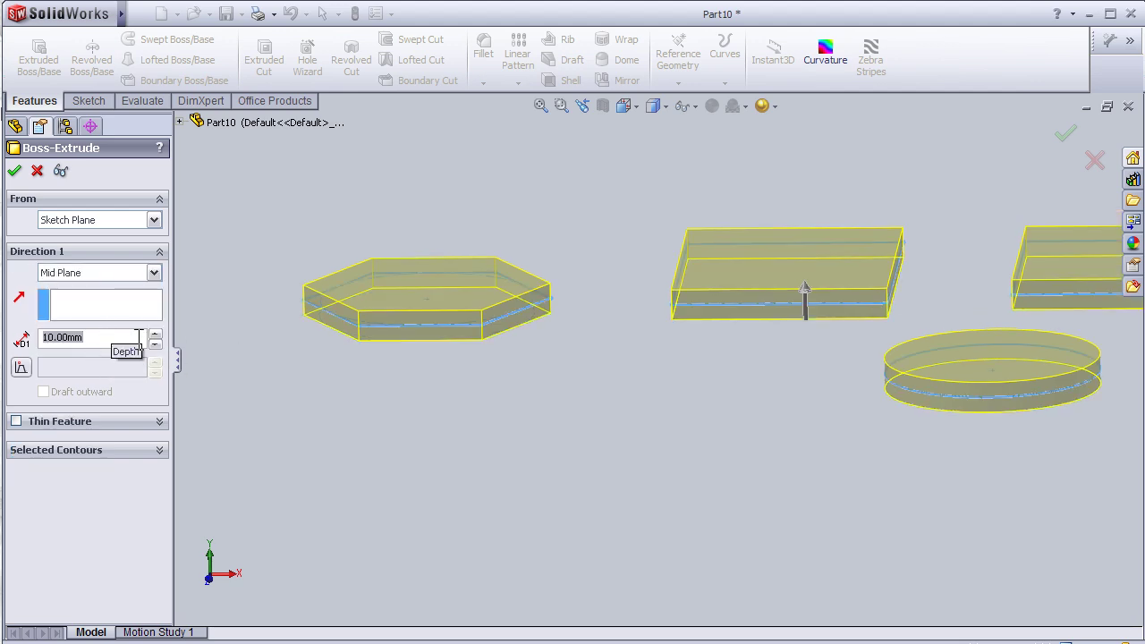
{"action": "left_click_drag", "start_coordinate": [158, 333], "coordinate": [159, 333]}
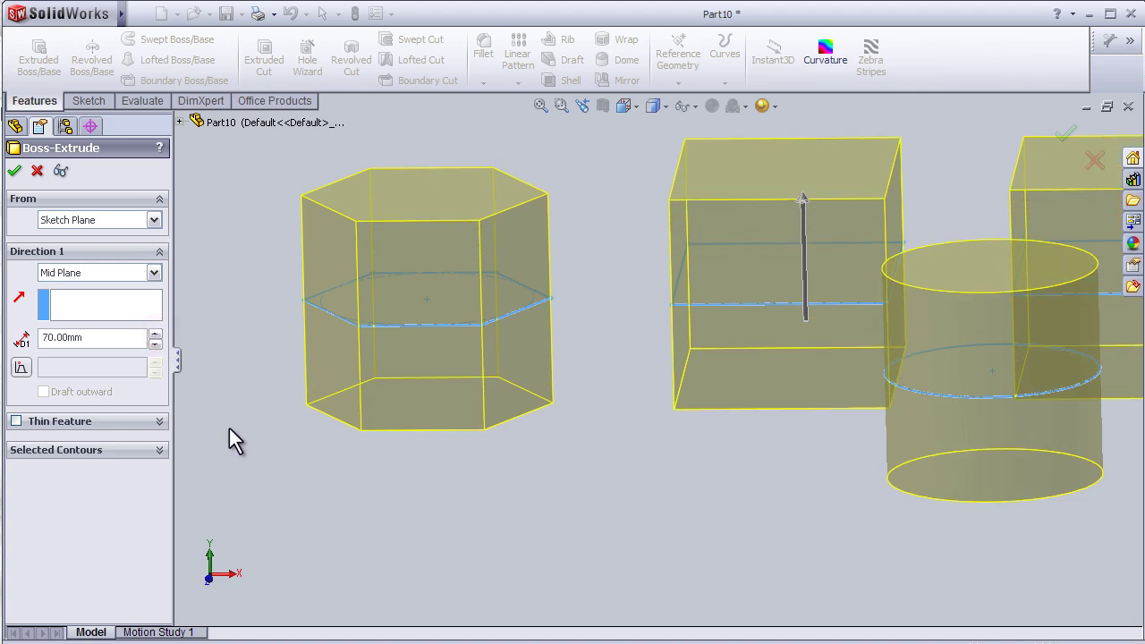
{"action": "middle_click_drag", "start_coordinate": [229, 428], "coordinate": [233, 450]}
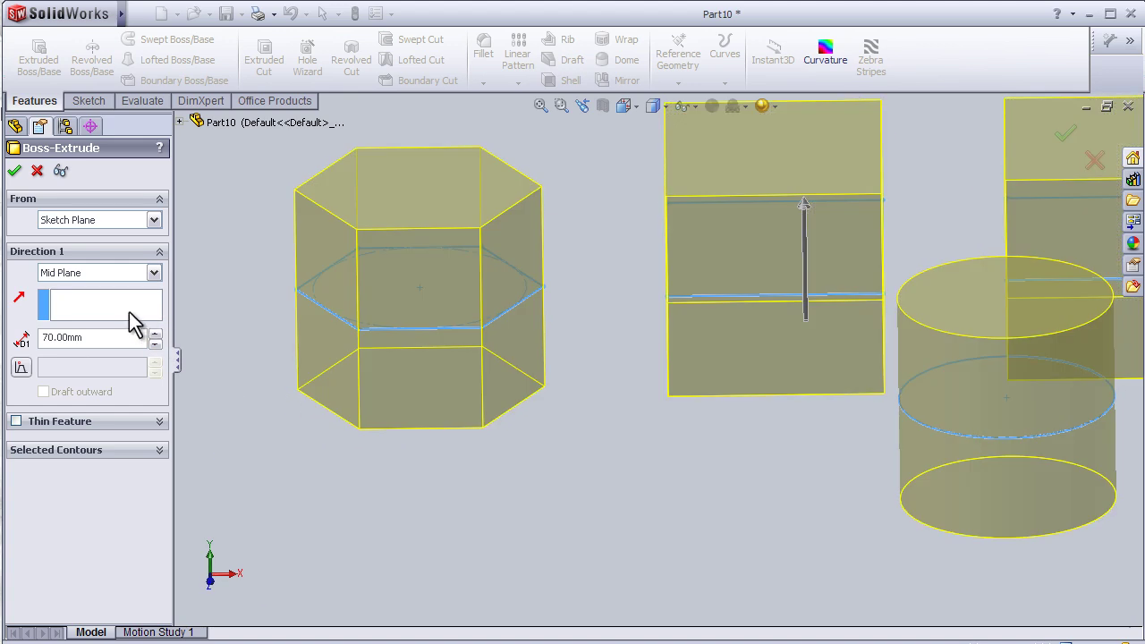
- Try picking the hexagon face as the extrusion direction reference, then view the shape tops
{"action": "left_click", "coordinate": [89, 311]}
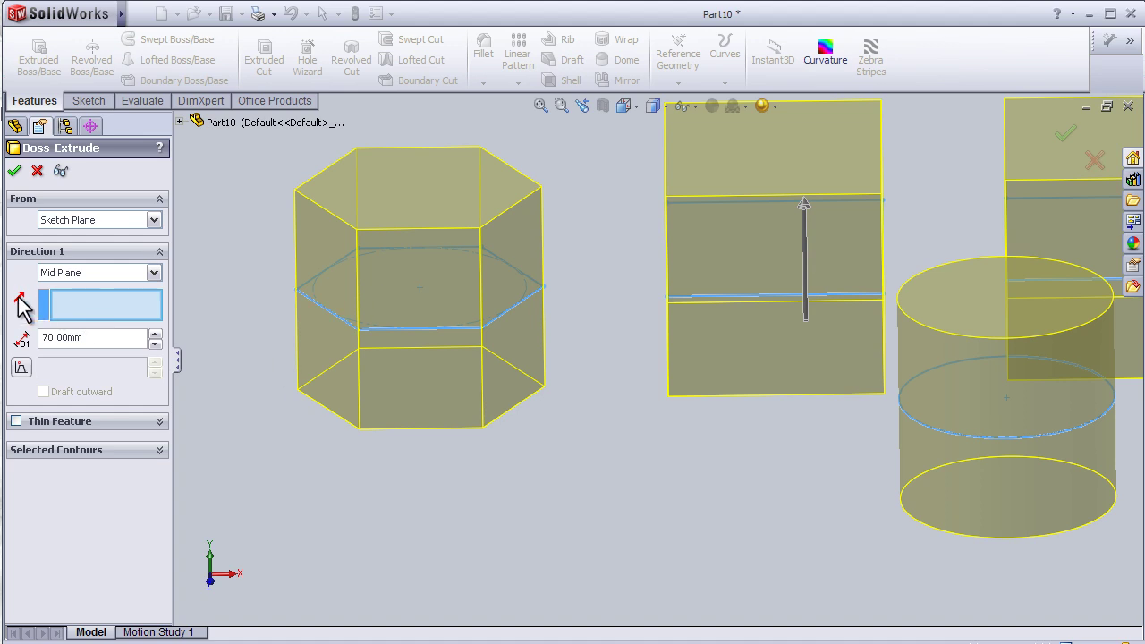
{"action": "left_click", "coordinate": [396, 291]}
{"action": "left_click", "coordinate": [398, 378]}
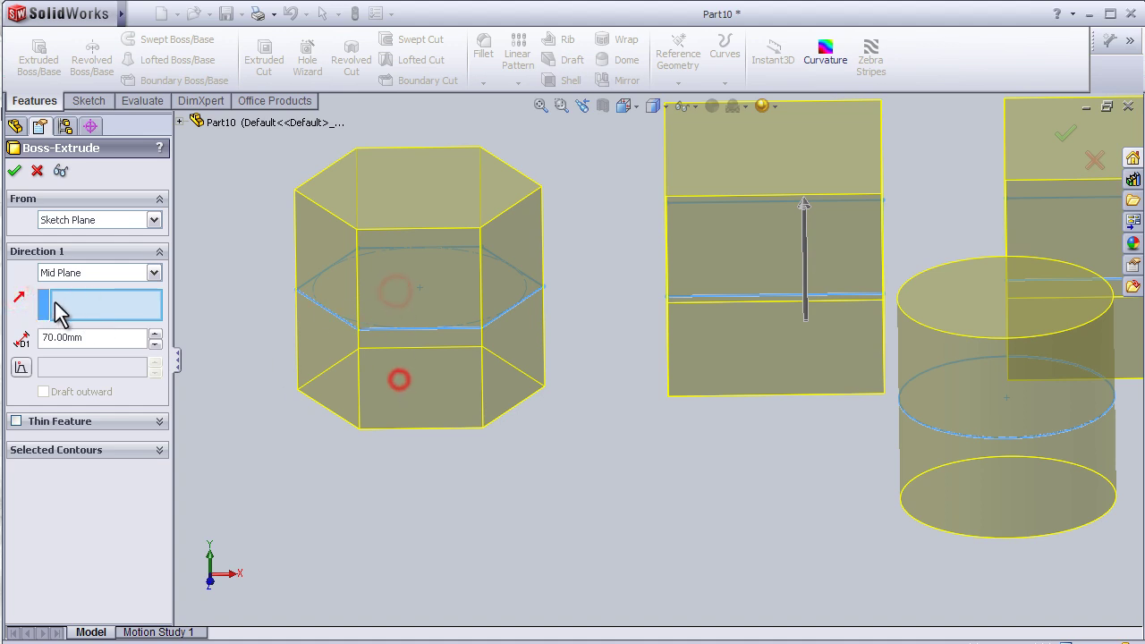
{"action": "left_click", "coordinate": [56, 301]}
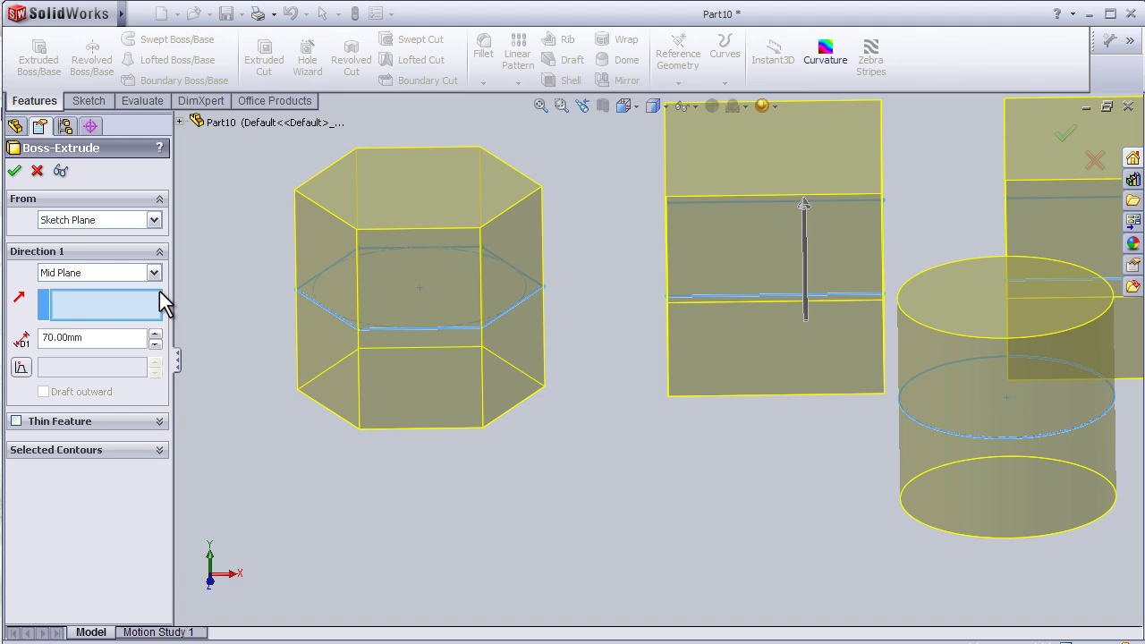
{"action": "middle_click_drag", "start_coordinate": [250, 329], "coordinate": [267, 380]}
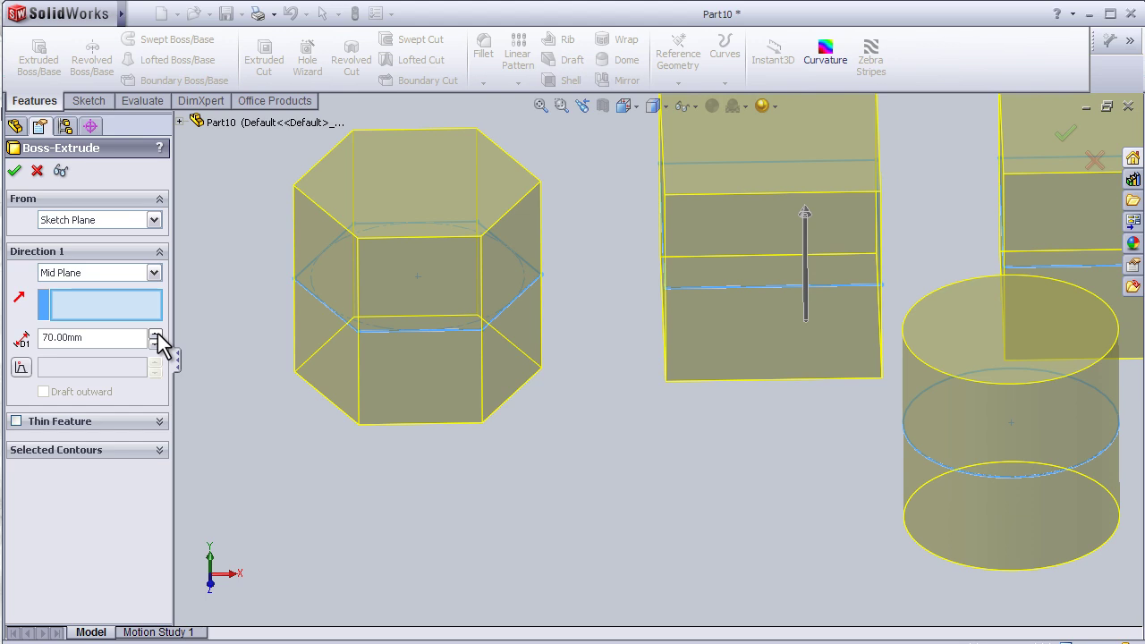
- Enable Draft, raise the angle to 7.00° and tick Draft outward, then zoom out to inspect
{"action": "left_click", "coordinate": [110, 364]}
{"action": "left_click", "coordinate": [21, 367]}
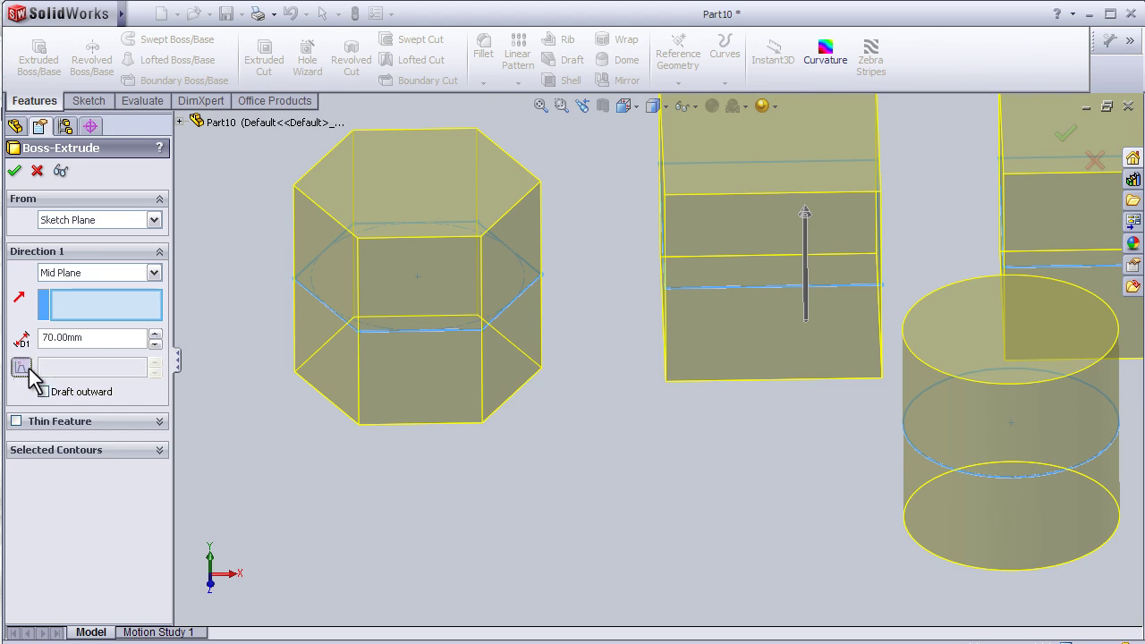
{"action": "mouse_move", "coordinate": [384, 472]}
{"action": "middle_mouse_down"}
{"action": "mouse_move", "coordinate": [375, 411]}
{"action": "mouse_move", "coordinate": [391, 393]}
{"action": "mouse_move", "coordinate": [379, 381]}
{"action": "mouse_move", "coordinate": [384, 393]}
{"action": "middle_mouse_up"}
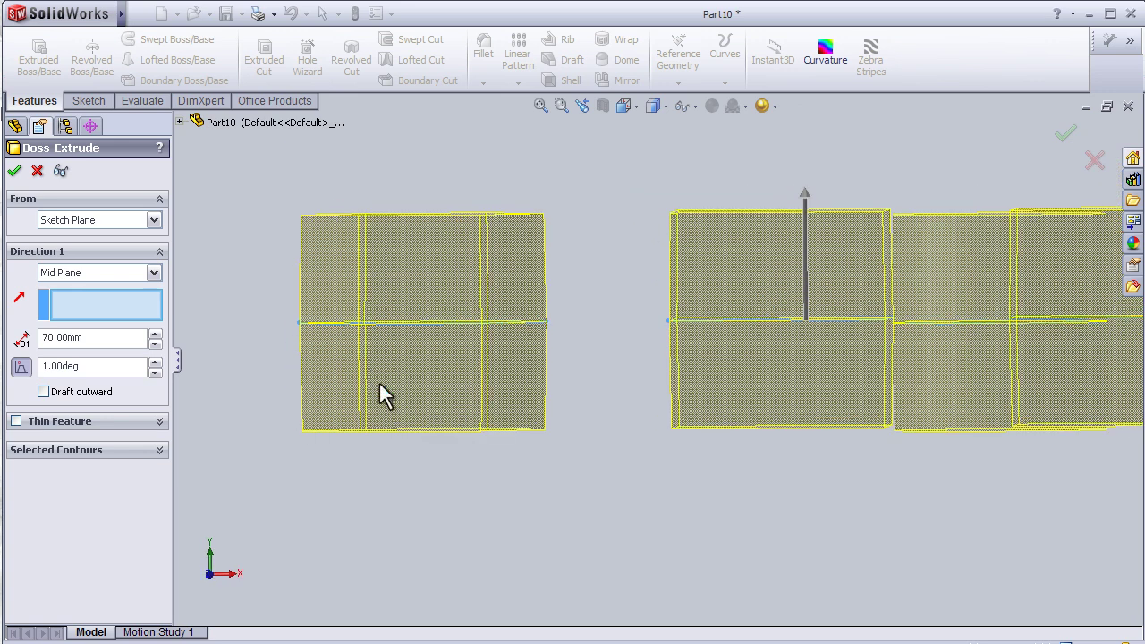
{"action": "left_click", "coordinate": [155, 362]}
{"action": "left_click", "coordinate": [156, 363]}
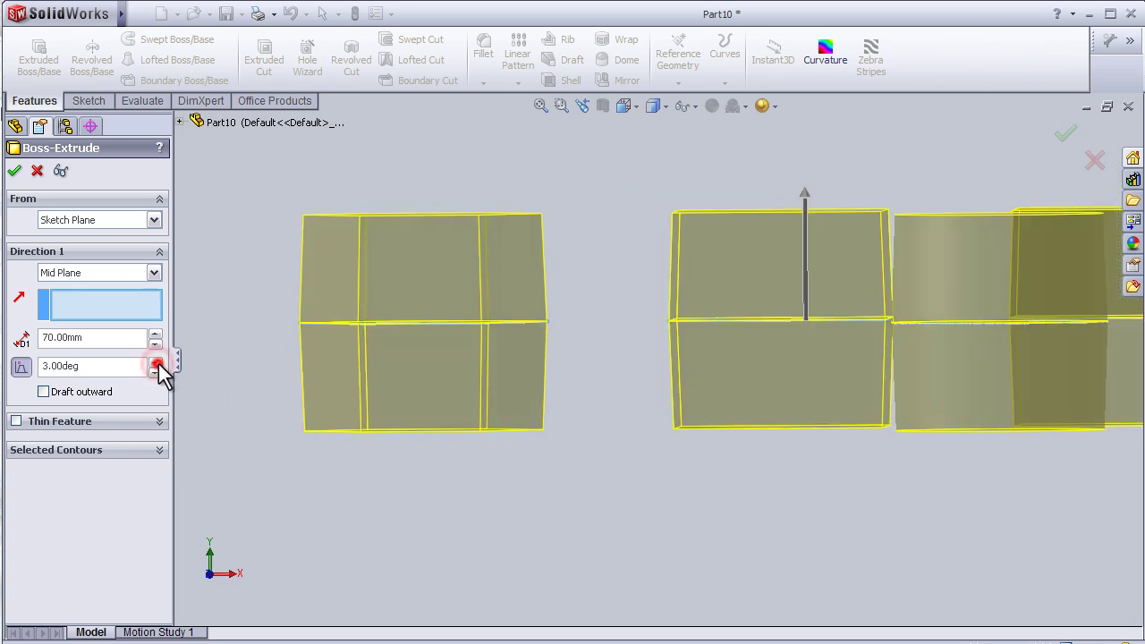
{"action": "left_click", "coordinate": [156, 363]}
{"action": "left_click", "coordinate": [156, 362]}
{"action": "left_click", "coordinate": [156, 362]}
{"action": "left_click", "coordinate": [156, 362]}
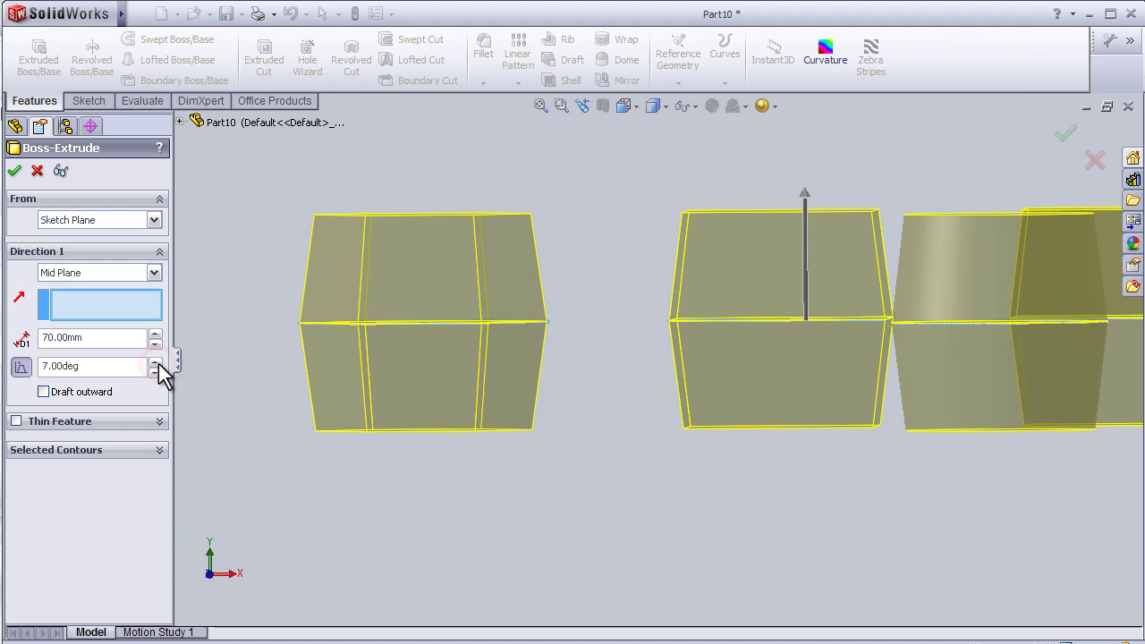
{"action": "left_click", "coordinate": [44, 393]}
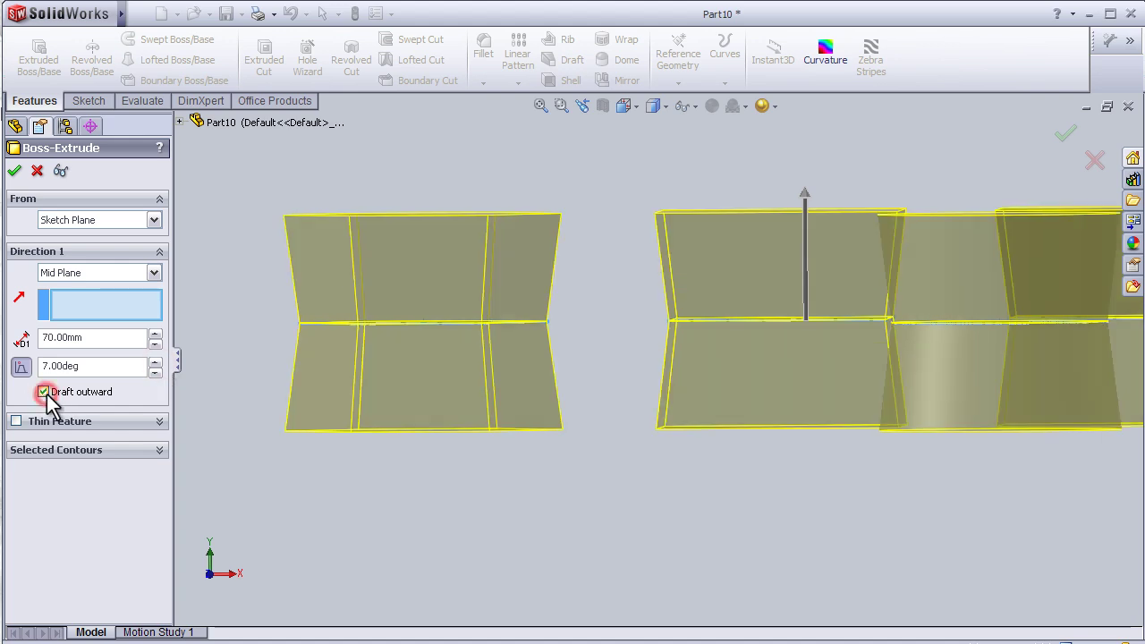
{"action": "middle_click_drag", "start_coordinate": [421, 448], "coordinate": [502, 500]}
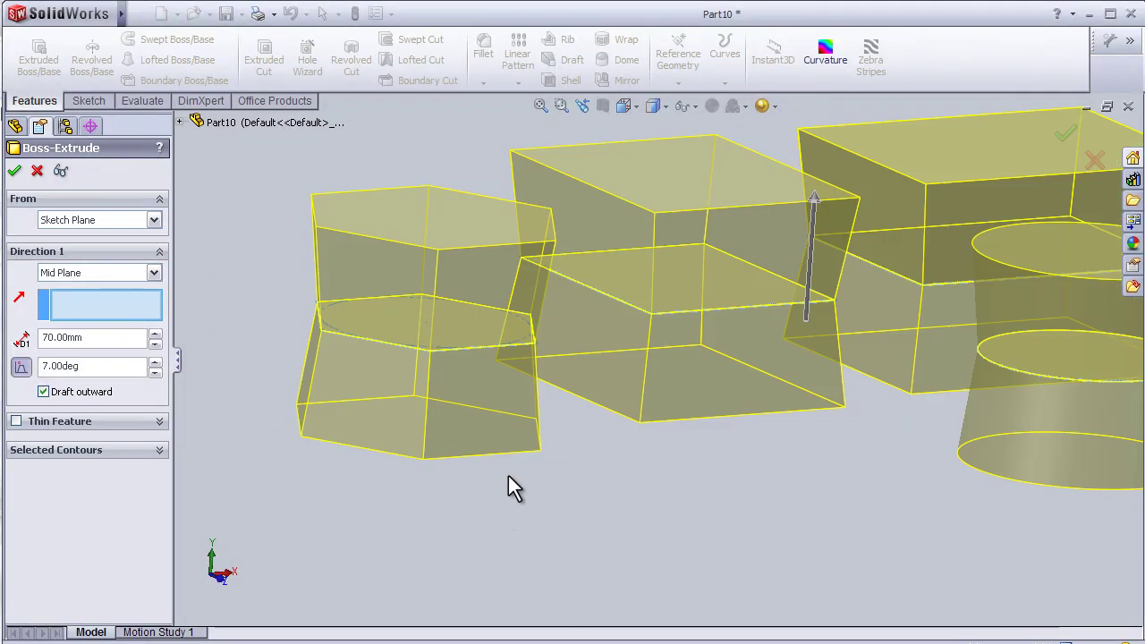
{"action": "mouse_move", "coordinate": [508, 475]}
{"action": "middle_mouse_down"}
{"action": "mouse_move", "coordinate": [501, 498]}
{"action": "mouse_move", "coordinate": [477, 511]}
{"action": "mouse_move", "coordinate": [516, 491]}
{"action": "mouse_move", "coordinate": [531, 529]}
{"action": "mouse_move", "coordinate": [512, 479]}
{"action": "middle_mouse_up"}
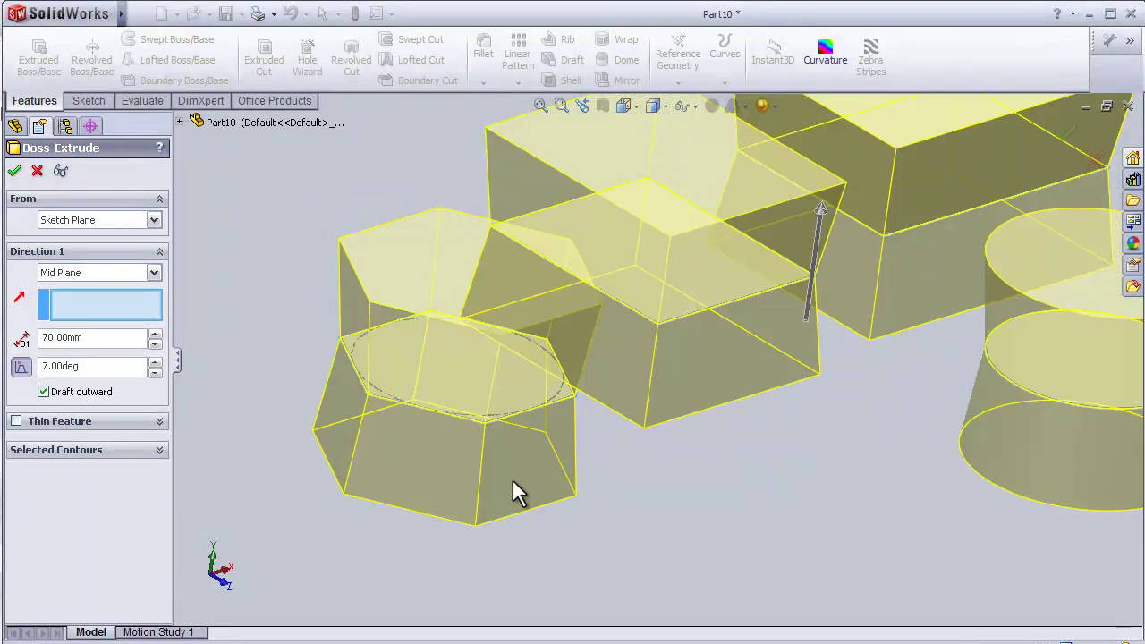
{"action": "key", "text": "z"}
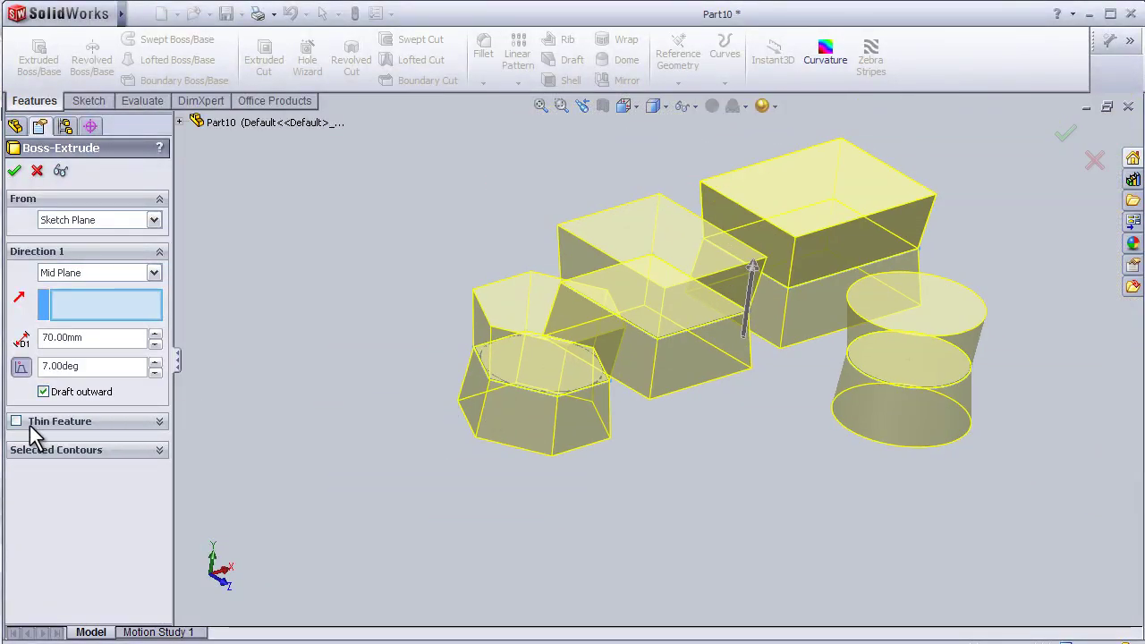
- Enable Thin Feature with a 10.00 mm One-Direction wall and inspect the hexagon shell from above
{"action": "left_click", "coordinate": [160, 422]}
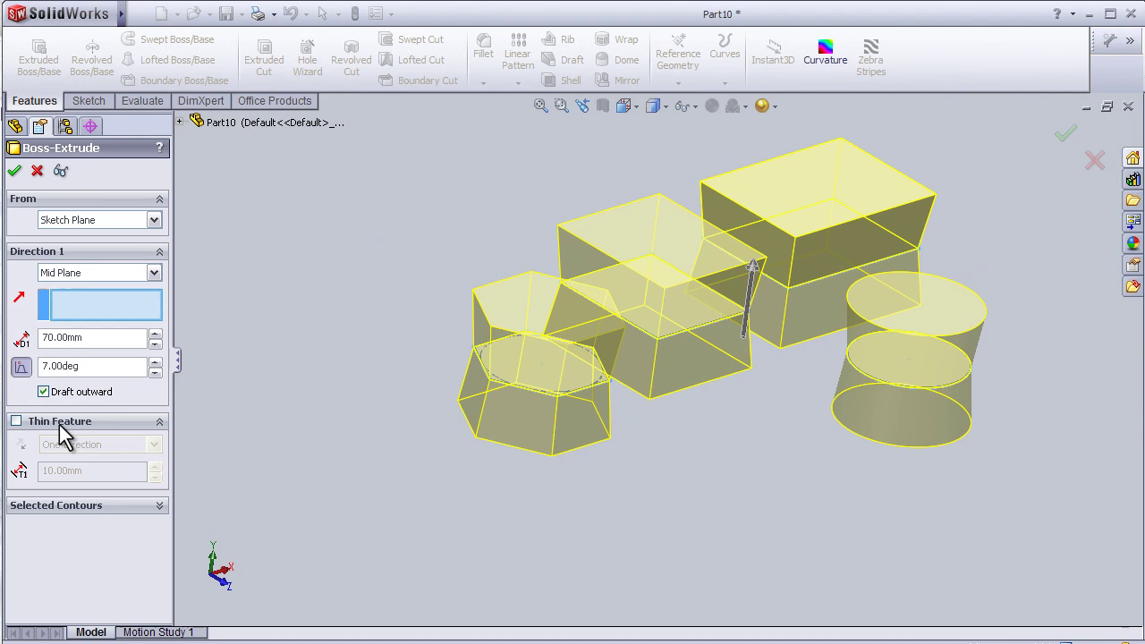
{"action": "left_click", "coordinate": [17, 422]}
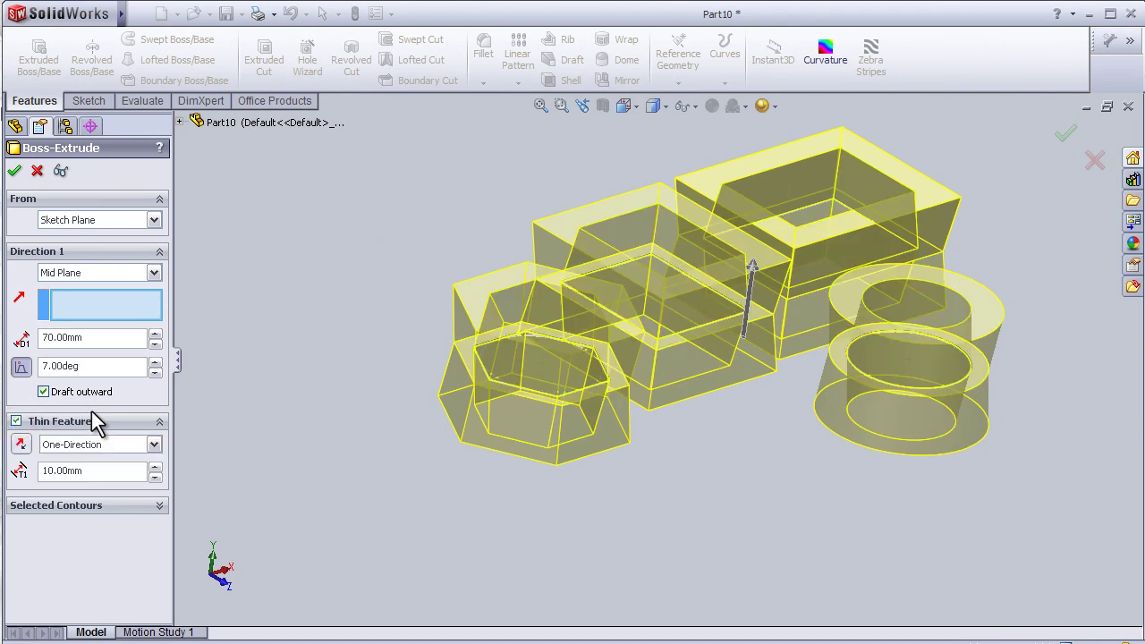
{"action": "middle_click_drag", "start_coordinate": [374, 490], "coordinate": [401, 409]}
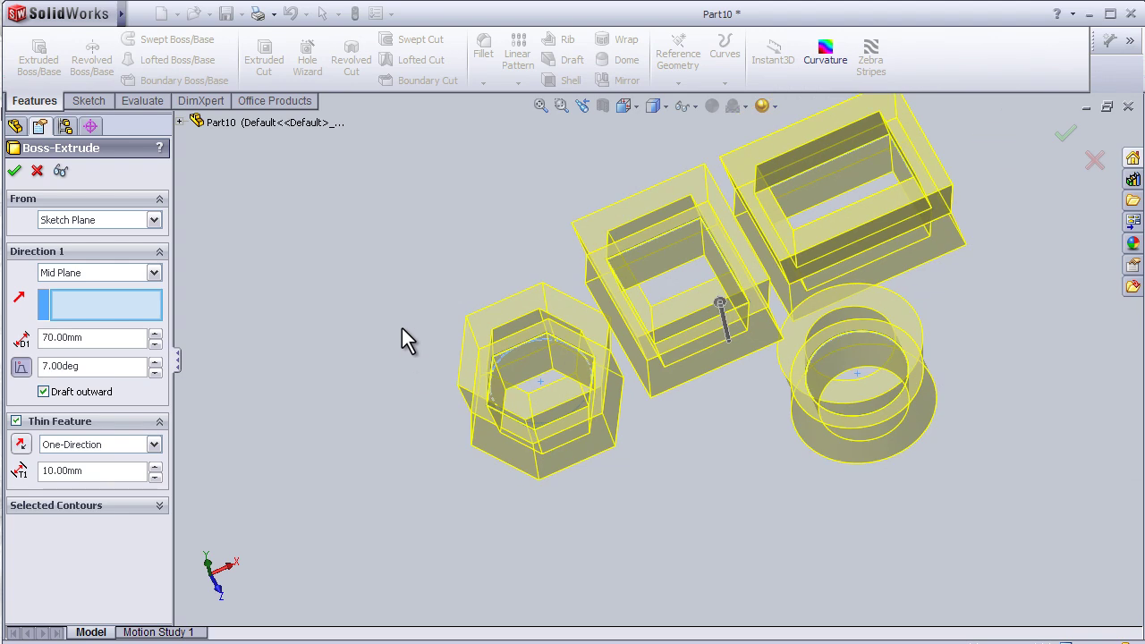
{"action": "middle_click_drag", "start_coordinate": [403, 335], "coordinate": [443, 429]}
{"action": "scroll", "coordinate": [467, 446], "scroll_direction": "down", "scroll_amount": 4}
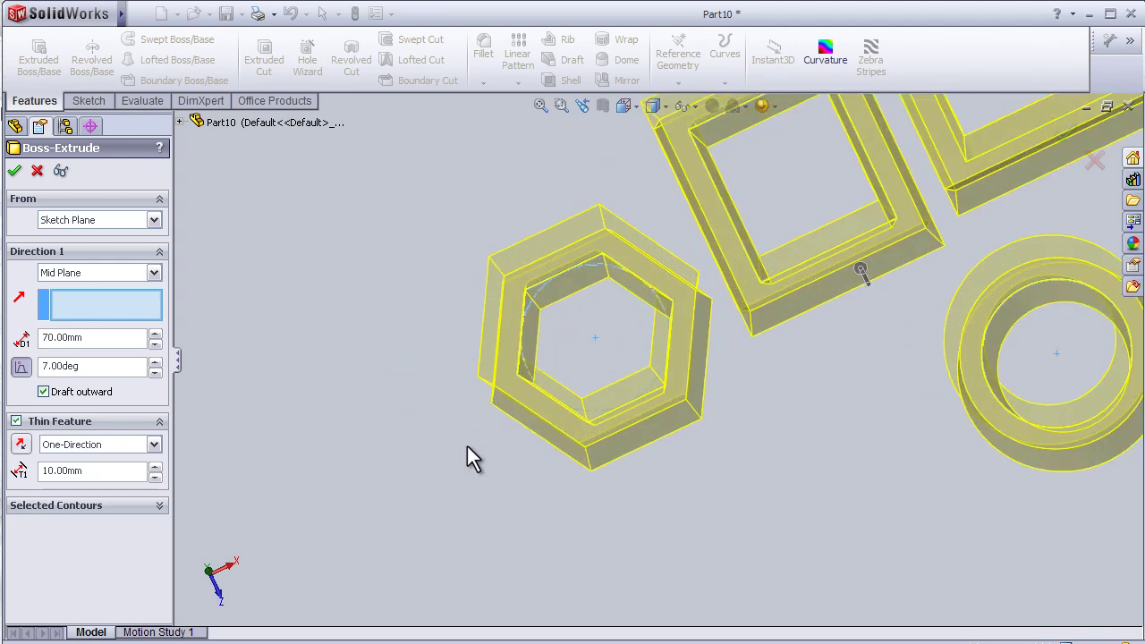
{"action": "middle_click_drag", "start_coordinate": [447, 320], "coordinate": [434, 334]}
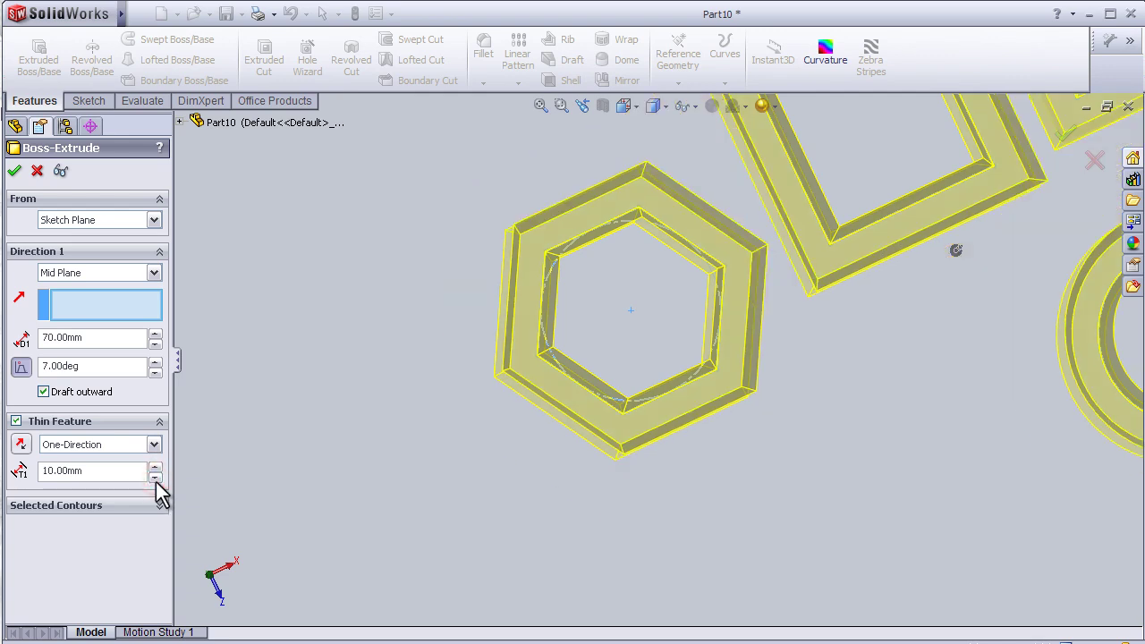
{"action": "left_click", "coordinate": [155, 478]}
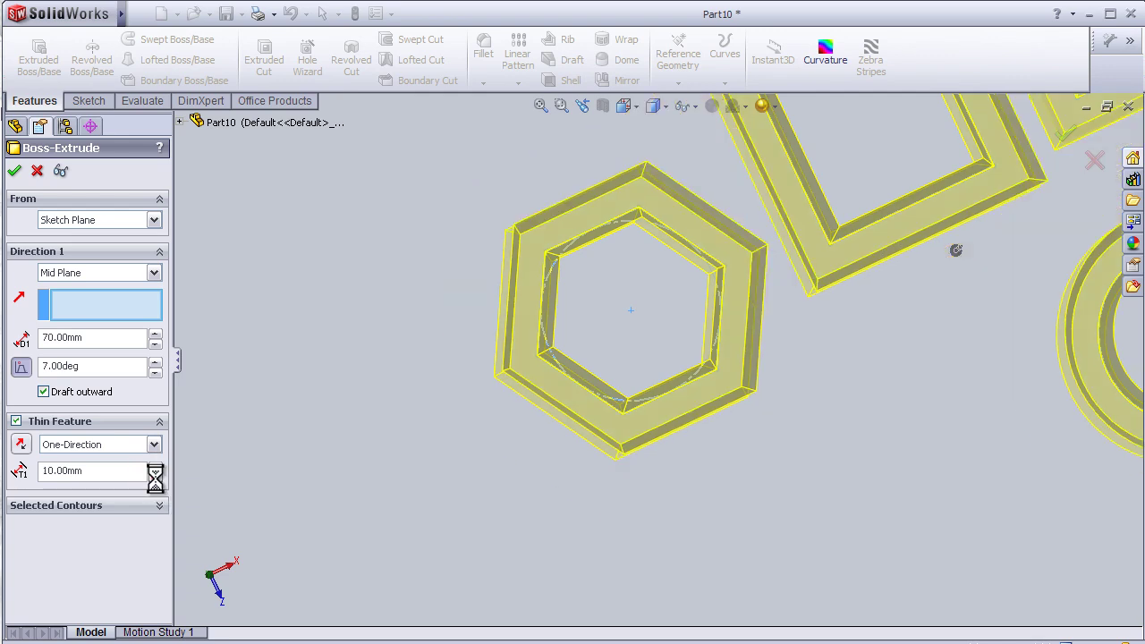
- Drop the thin wall, select the hexagon and both rectangles as contours, and confirm the extrusion
{"action": "left_click", "coordinate": [16, 421]}
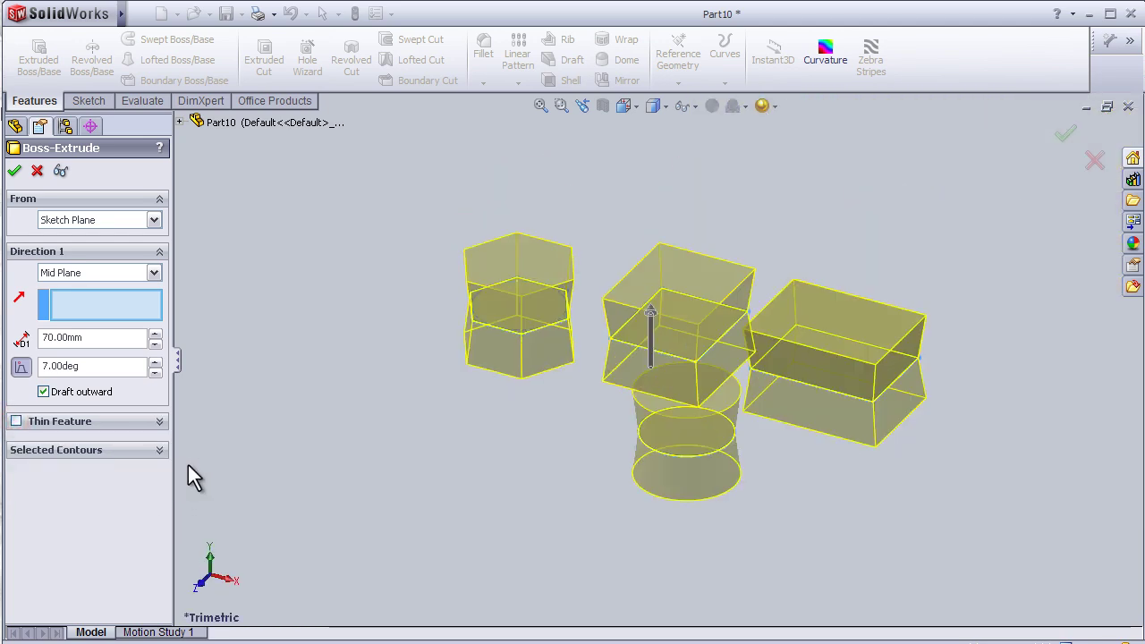
{"action": "left_click", "coordinate": [160, 450]}
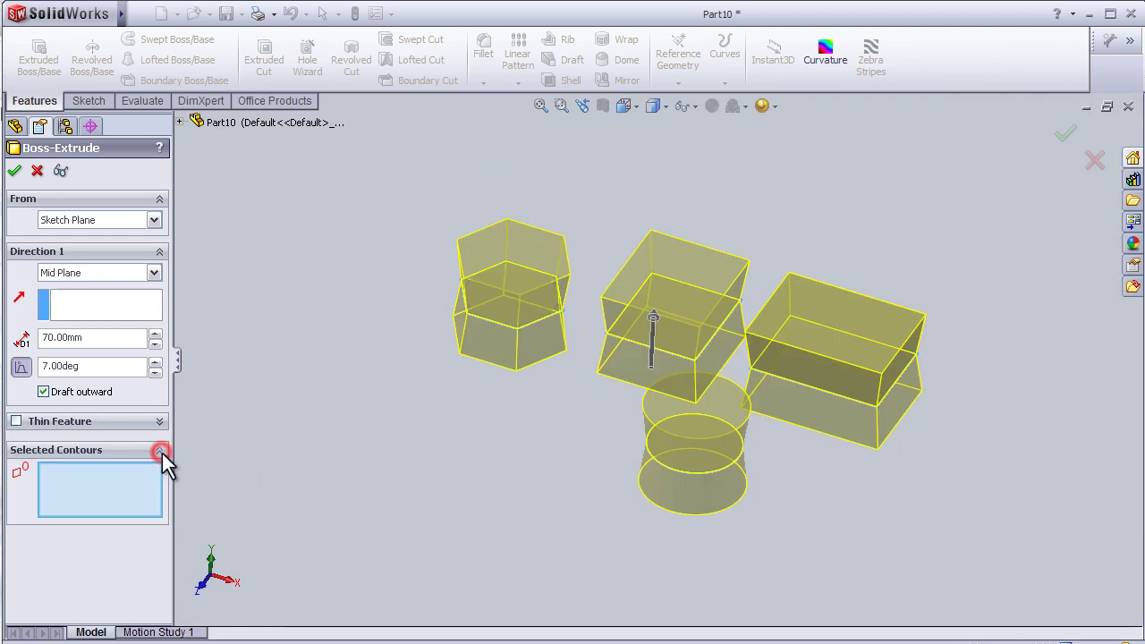
{"action": "left_click", "coordinate": [528, 297]}
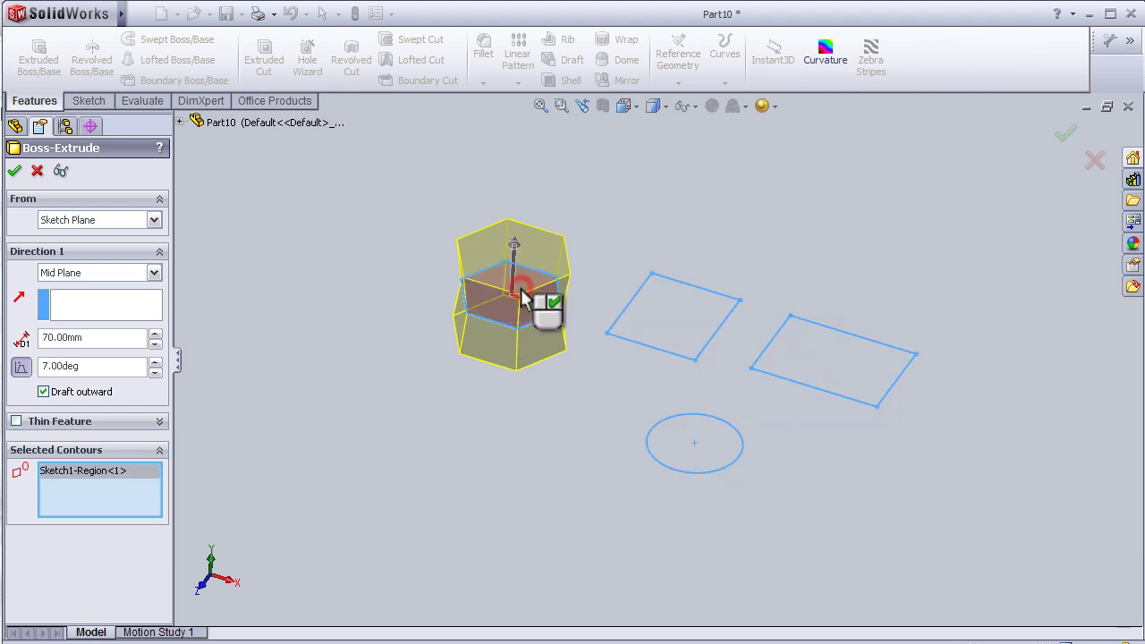
{"action": "mouse_move", "coordinate": [450, 435]}
{"action": "middle_mouse_down"}
{"action": "mouse_move", "coordinate": [487, 436]}
{"action": "mouse_move", "coordinate": [439, 463]}
{"action": "mouse_move", "coordinate": [438, 485]}
{"action": "middle_mouse_up"}
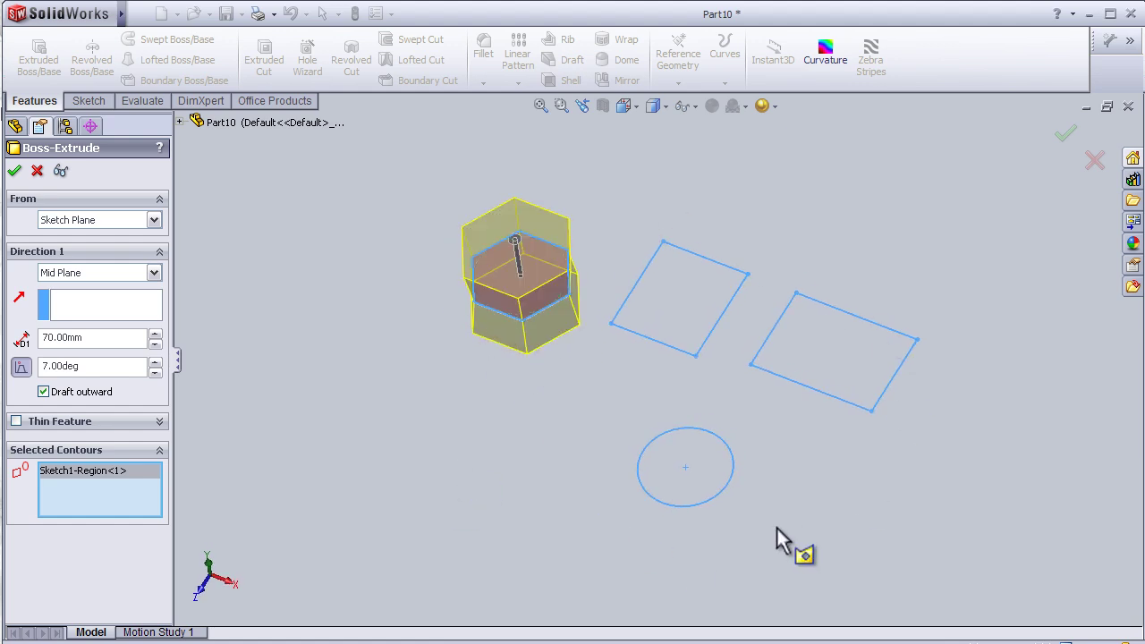
{"action": "middle_click_drag", "start_coordinate": [448, 493], "coordinate": [551, 434]}
{"action": "left_click", "coordinate": [689, 342]}
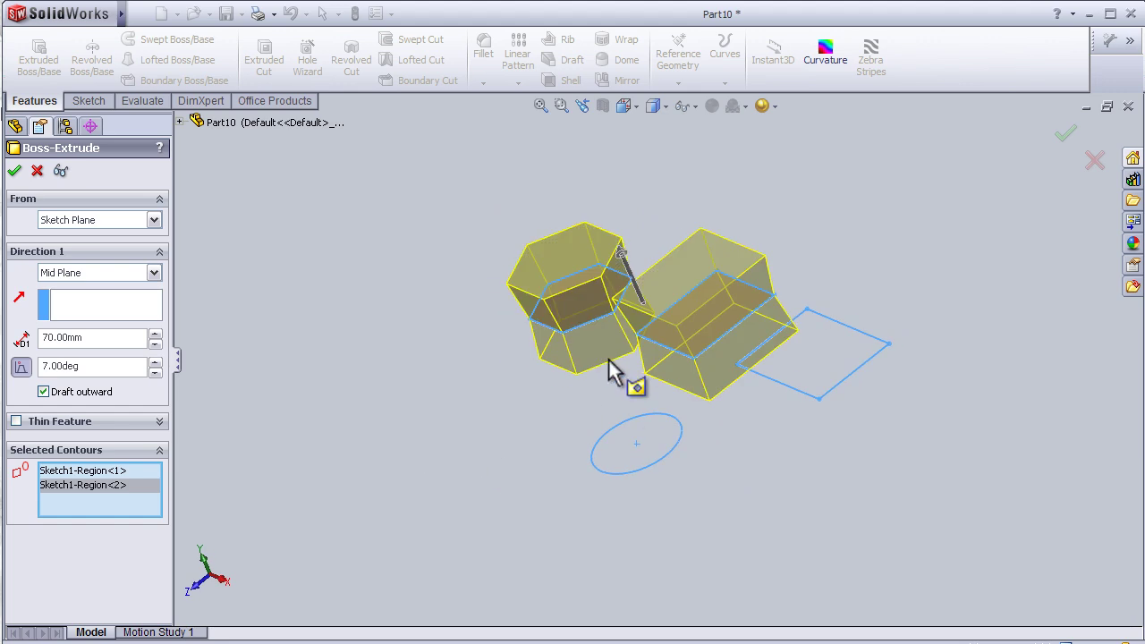
{"action": "mouse_move", "coordinate": [509, 398]}
{"action": "middle_mouse_down"}
{"action": "mouse_move", "coordinate": [555, 409]}
{"action": "mouse_move", "coordinate": [589, 315]}
{"action": "mouse_move", "coordinate": [534, 350]}
{"action": "mouse_move", "coordinate": [528, 388]}
{"action": "middle_mouse_up"}
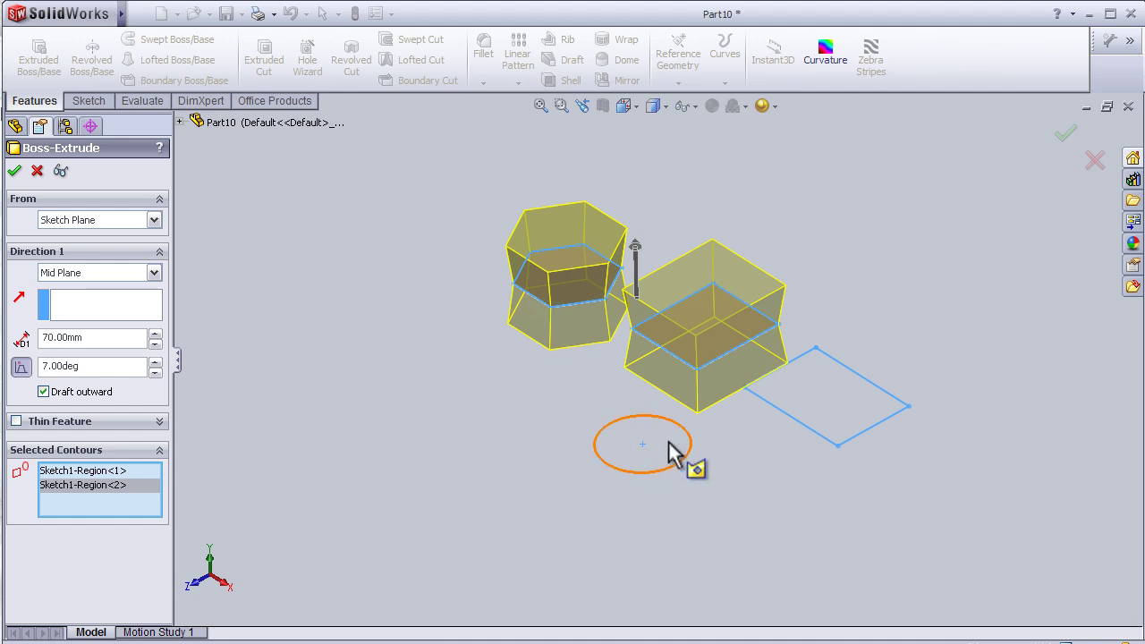
{"action": "left_click", "coordinate": [841, 420]}
{"action": "middle_click_drag", "start_coordinate": [433, 438], "coordinate": [493, 478]}
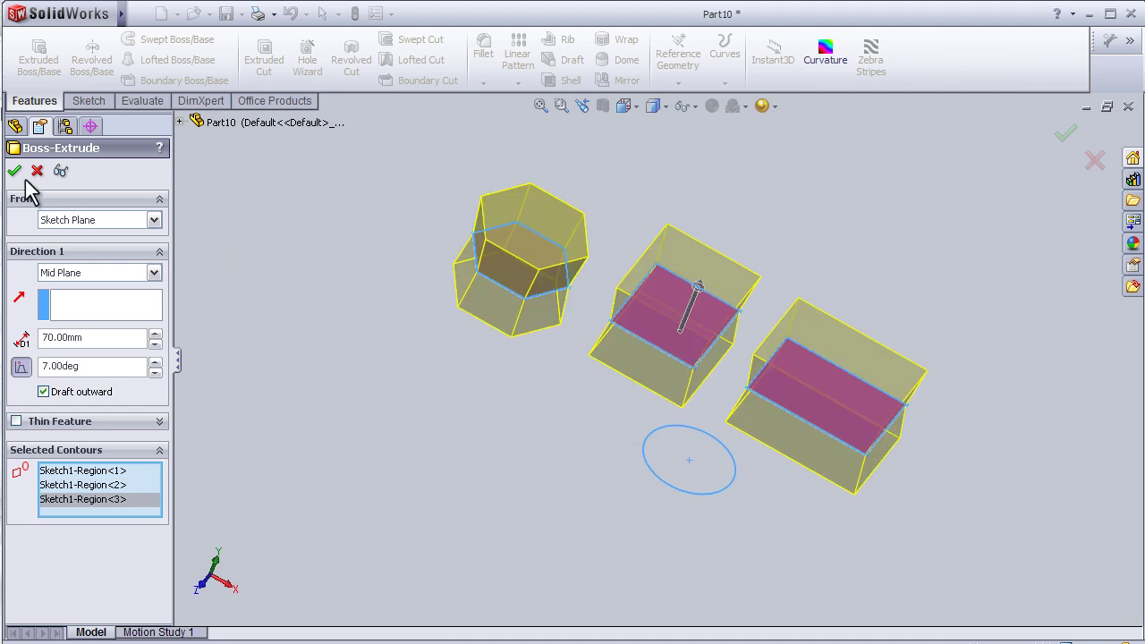
{"action": "left_click", "coordinate": [1065, 134]}
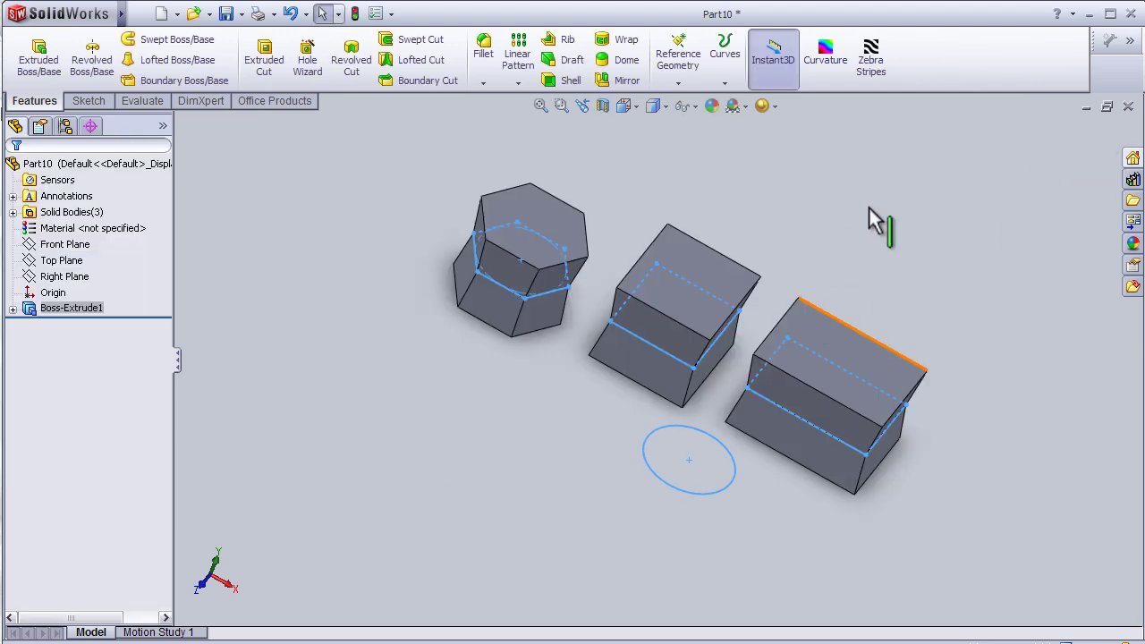
- Edit Boss-Extrude1 to add the circle contour and raise its depth to 120 mm
{"action": "mouse_move", "coordinate": [866, 214]}
{"action": "middle_mouse_down"}
{"action": "mouse_move", "coordinate": [802, 197]}
{"action": "mouse_move", "coordinate": [764, 202]}
{"action": "mouse_move", "coordinate": [809, 236]}
{"action": "mouse_move", "coordinate": [881, 214]}
{"action": "middle_mouse_up"}
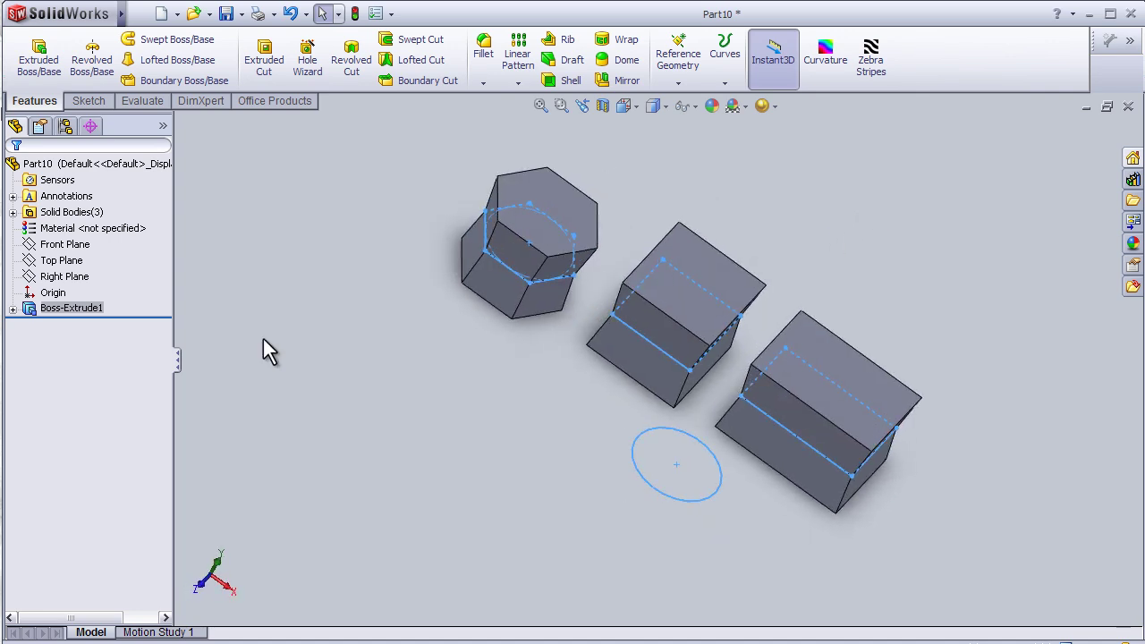
{"action": "left_click", "coordinate": [34, 311]}
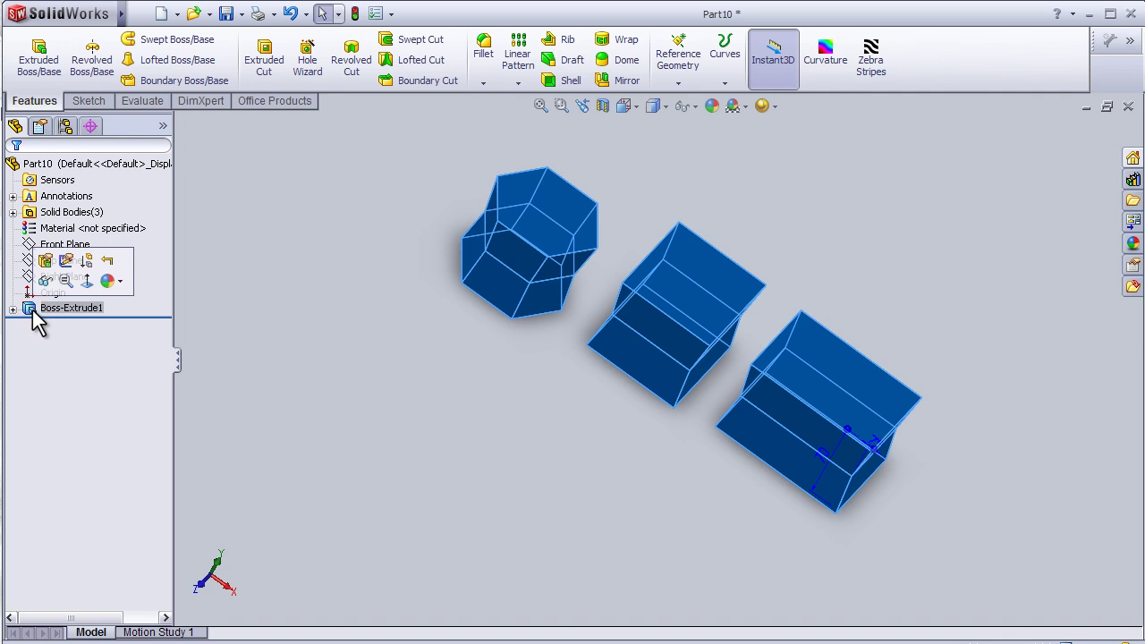
{"action": "left_click", "coordinate": [45, 264]}
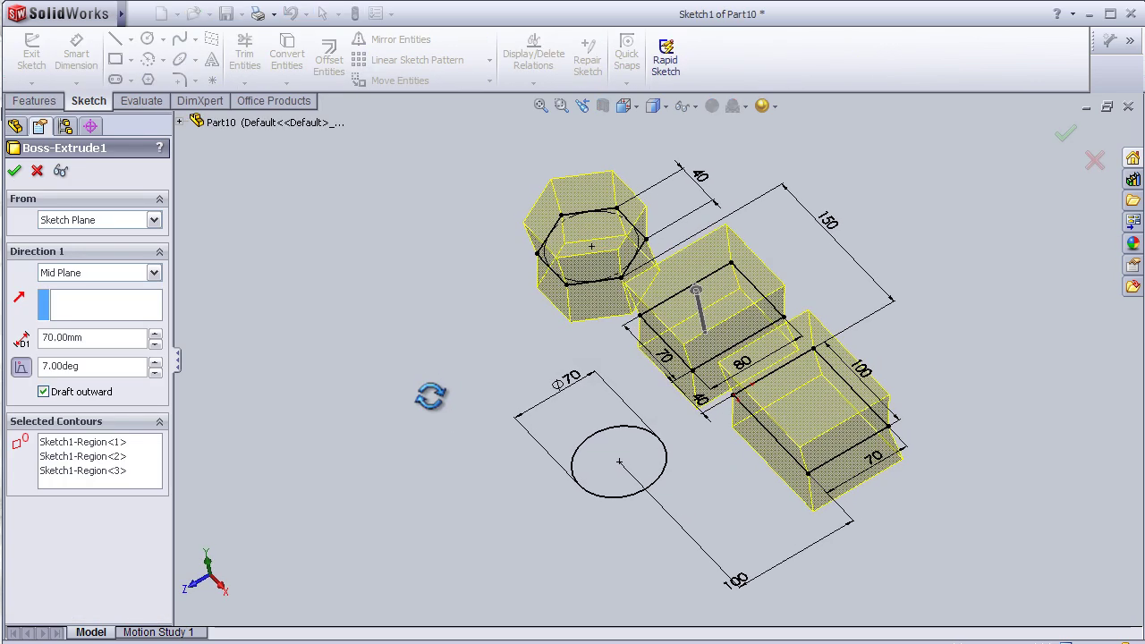
{"action": "left_click", "coordinate": [148, 474]}
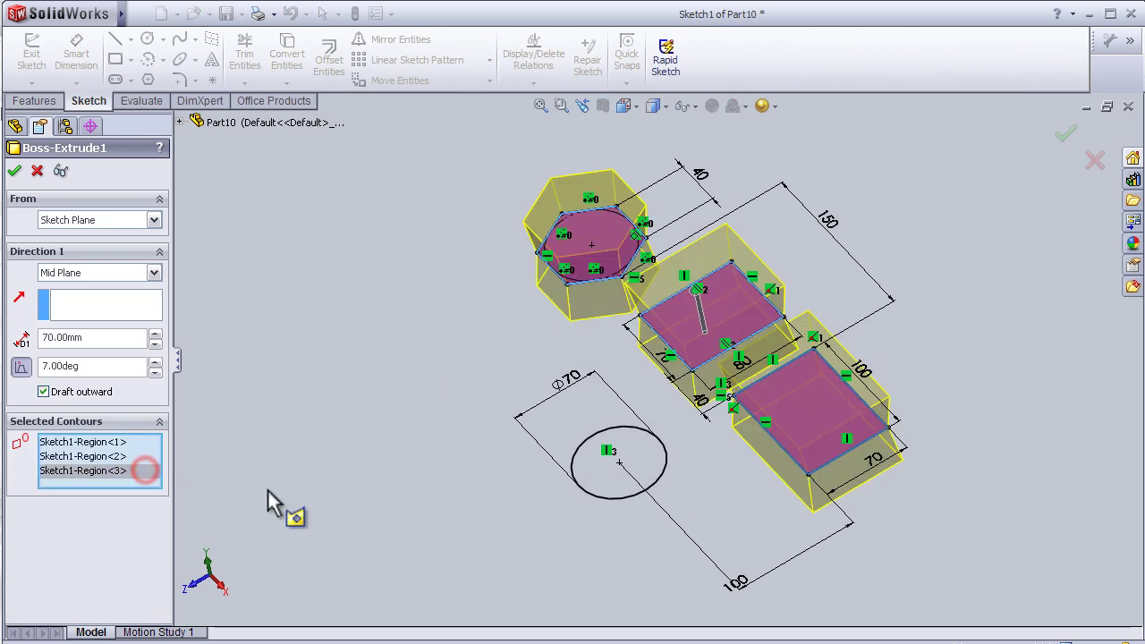
{"action": "left_click", "coordinate": [600, 474]}
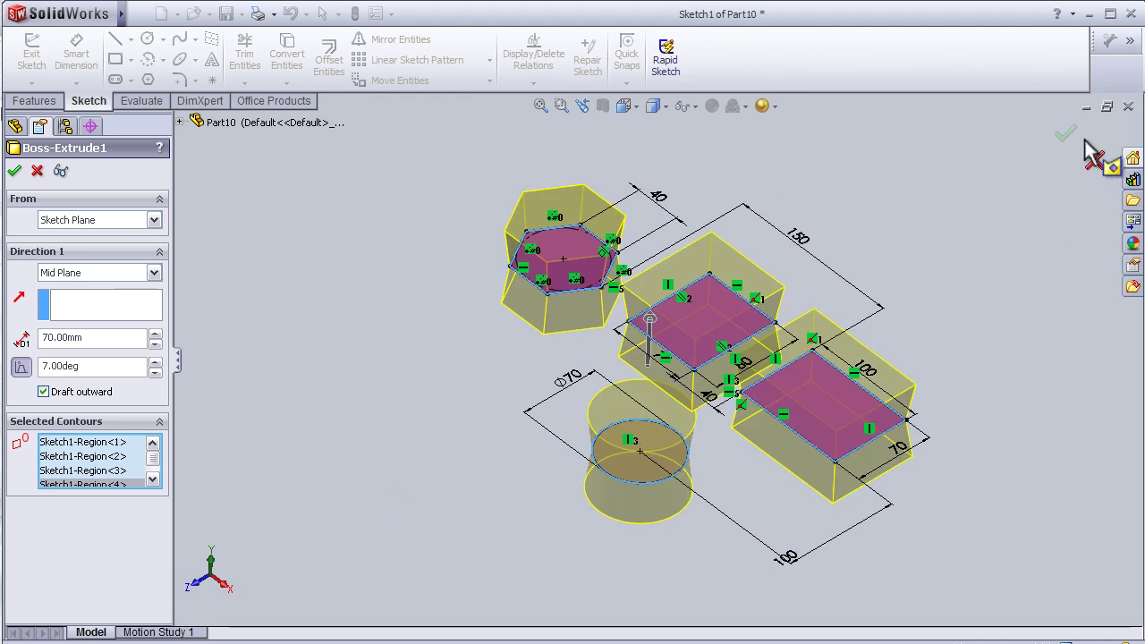
{"action": "left_click", "coordinate": [156, 334]}
{"action": "left_click", "coordinate": [156, 334]}
{"action": "left_click", "coordinate": [155, 333]}
{"action": "left_click", "coordinate": [155, 333]}
{"action": "left_click", "coordinate": [156, 334]}
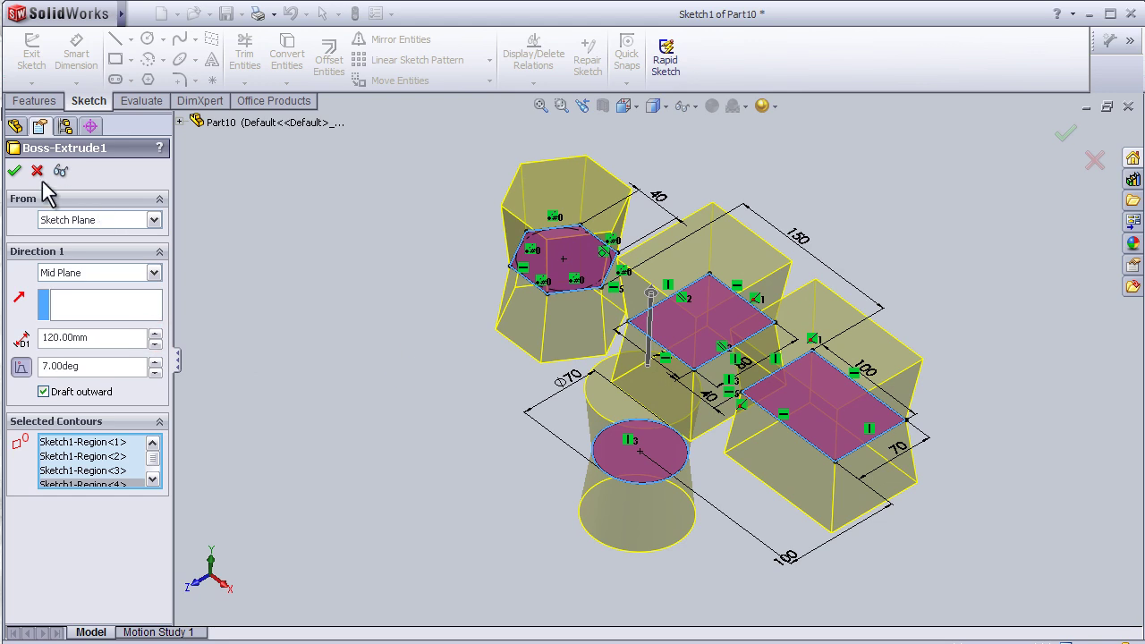
{"action": "left_click", "coordinate": [14, 170]}
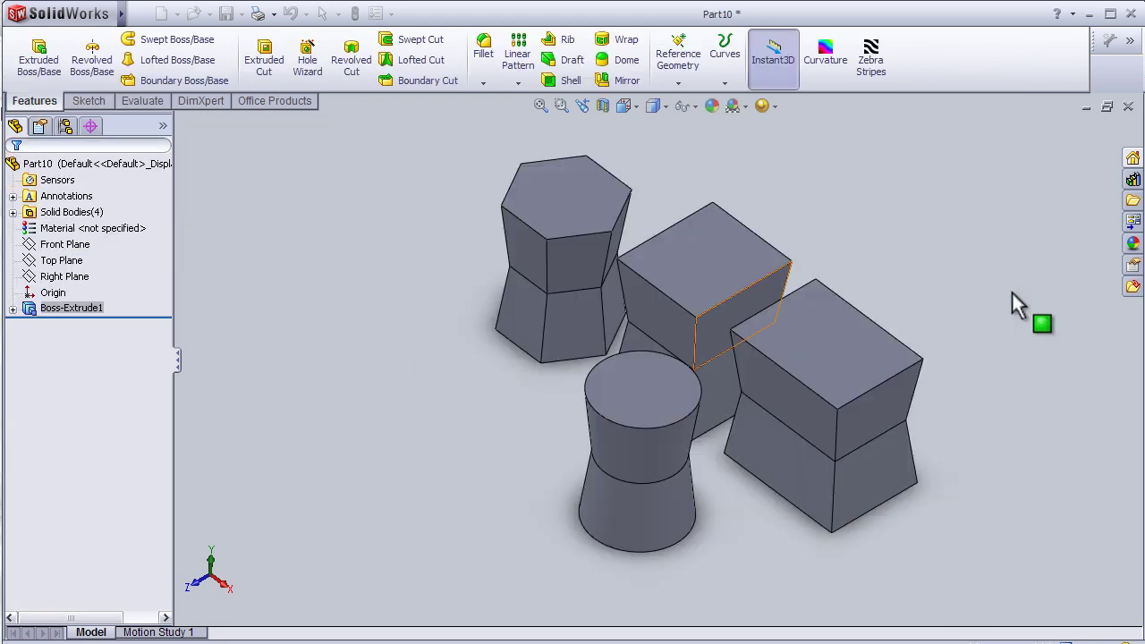
- View the four solids from Back, Front and Bottom orientations, ending in Isometric
{"action": "middle_click_drag", "start_coordinate": [993, 293], "coordinate": [975, 245]}
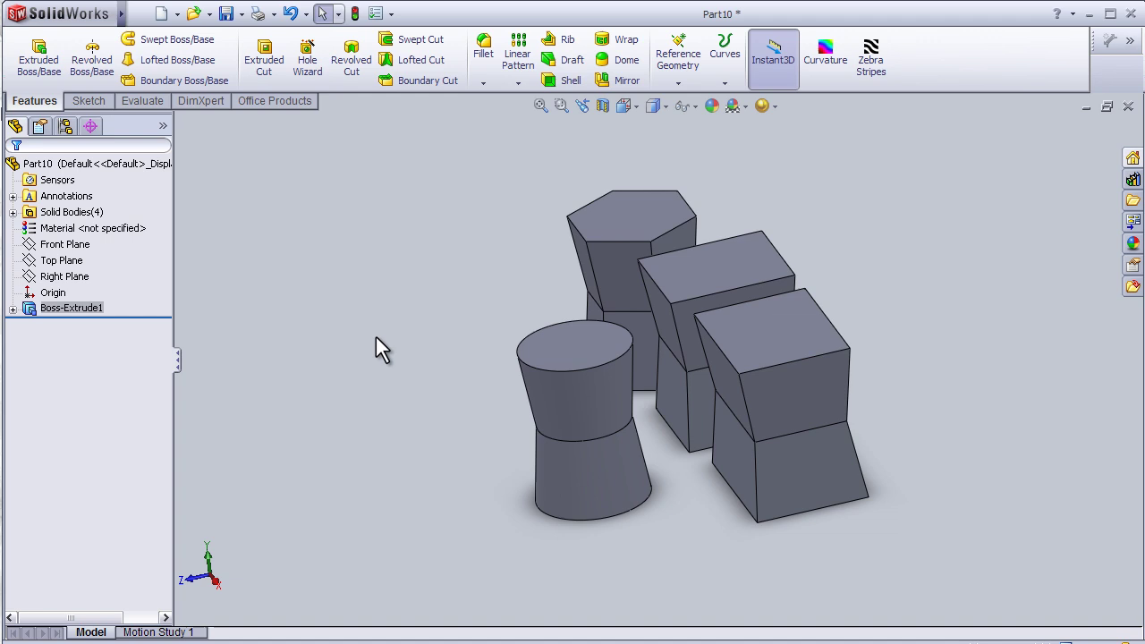
{"action": "key", "text": "space"}
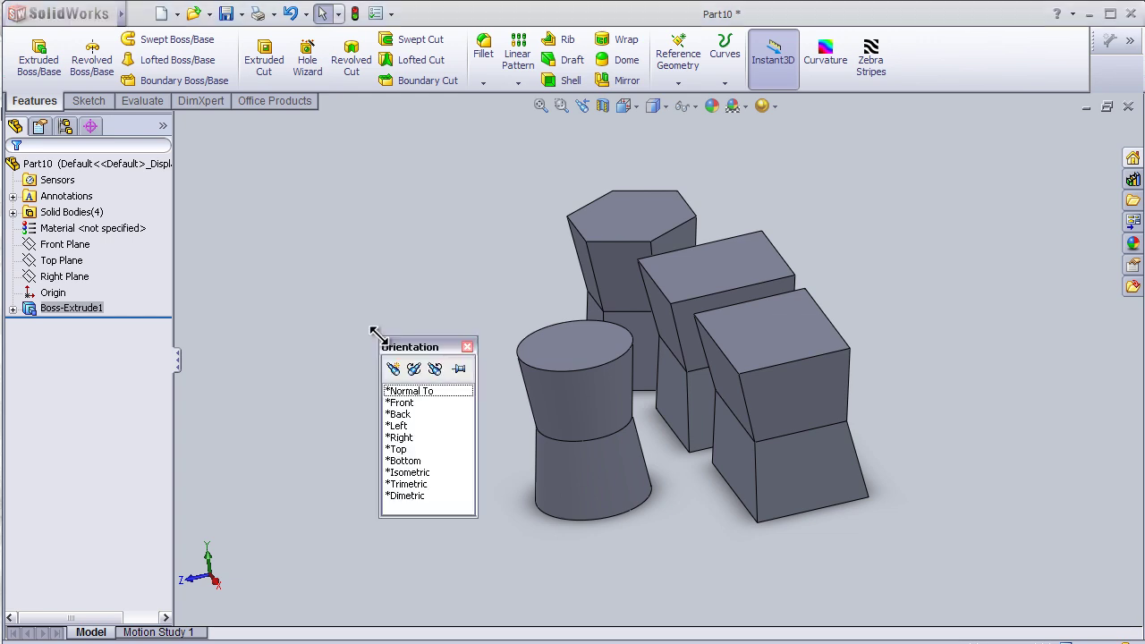
{"action": "left_click", "coordinate": [417, 474]}
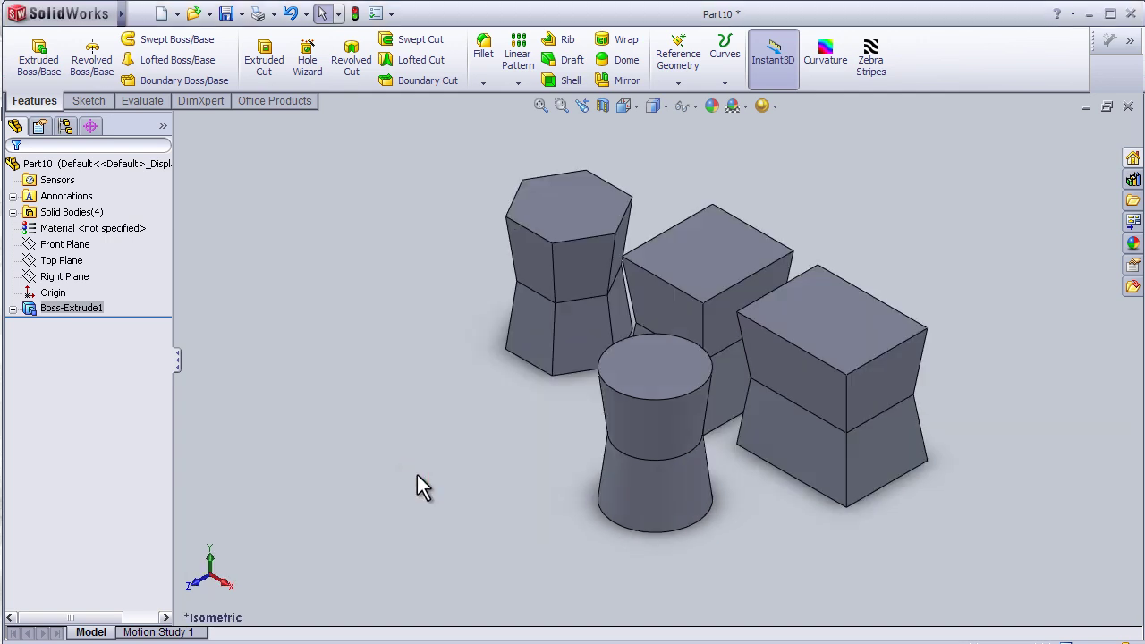
{"action": "key", "text": "space"}
{"action": "left_click", "coordinate": [439, 369]}
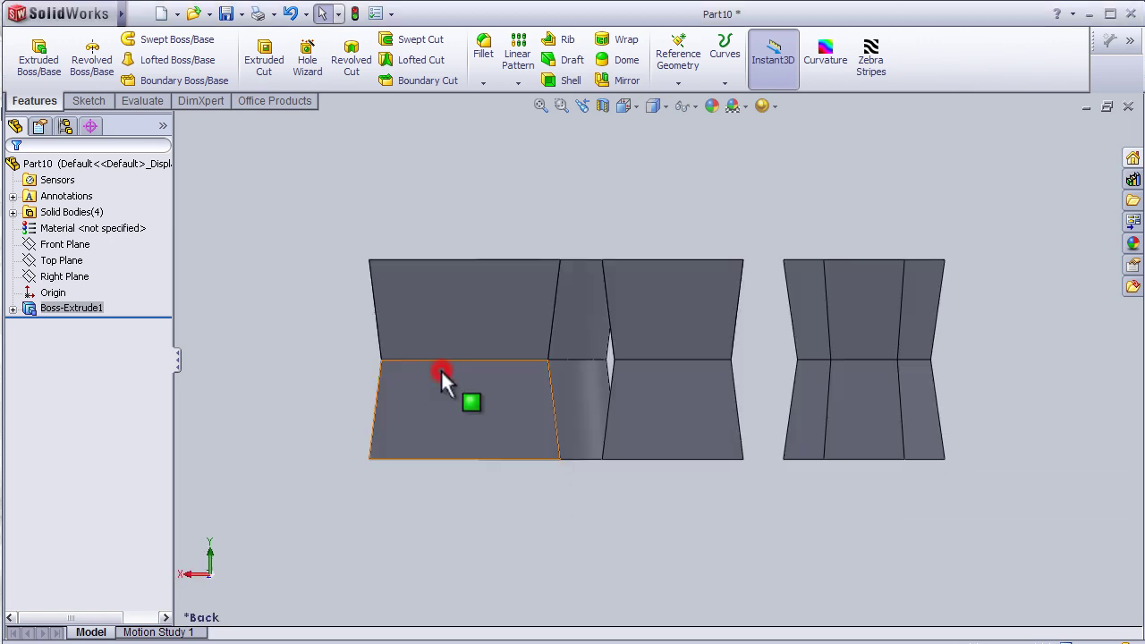
{"action": "key", "text": "space"}
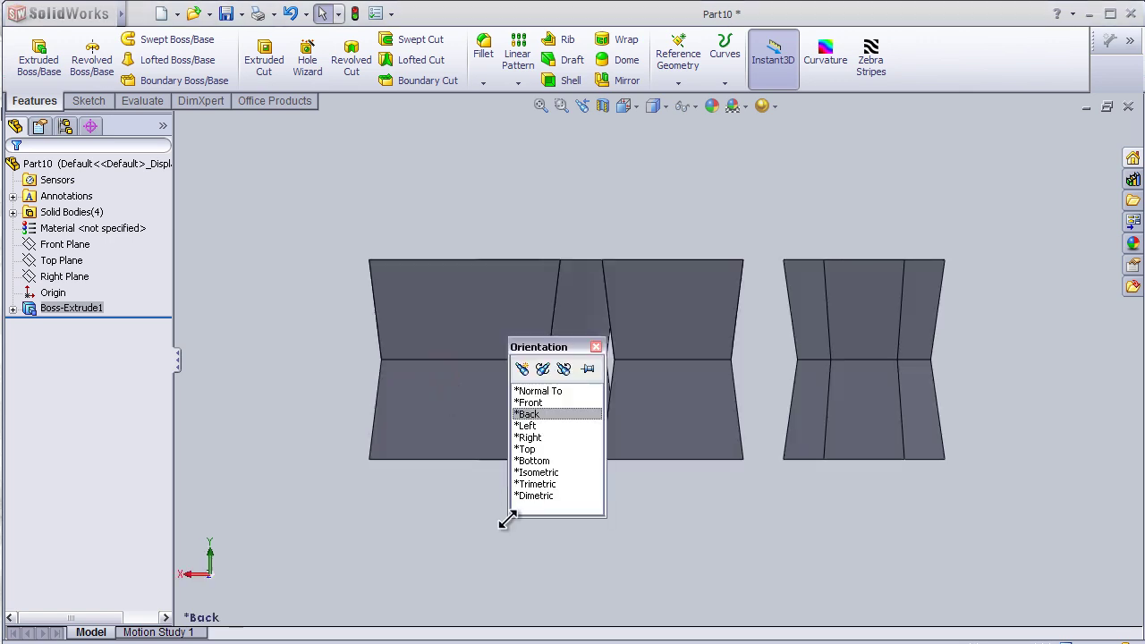
{"action": "left_click", "coordinate": [537, 403]}
{"action": "key", "text": "space"}
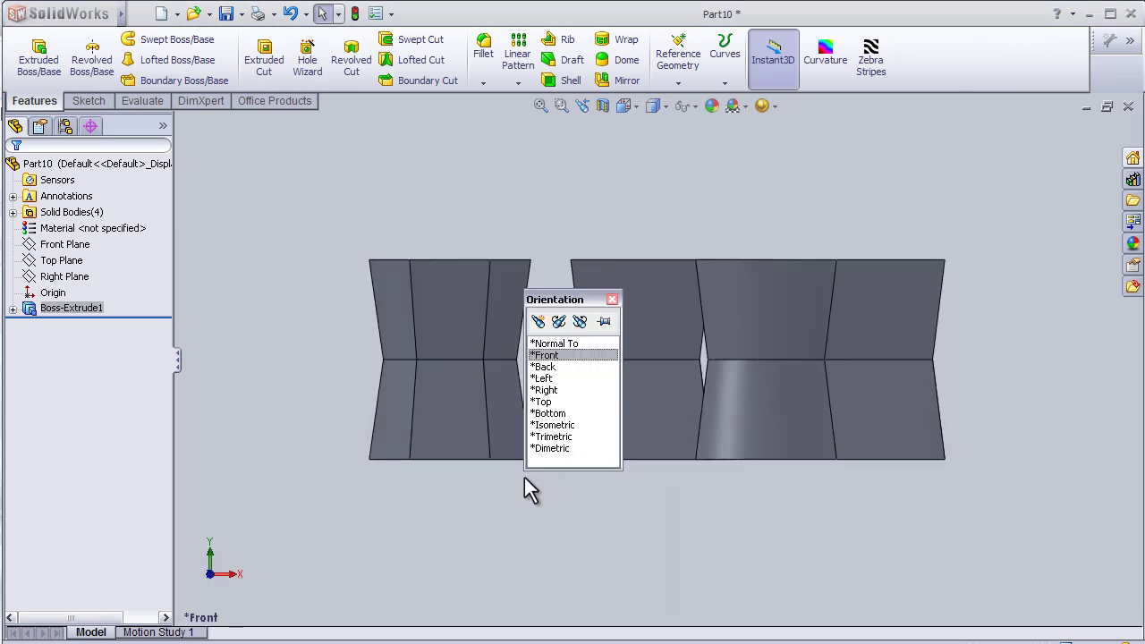
{"action": "left_click", "coordinate": [549, 414]}
{"action": "key", "text": "space"}
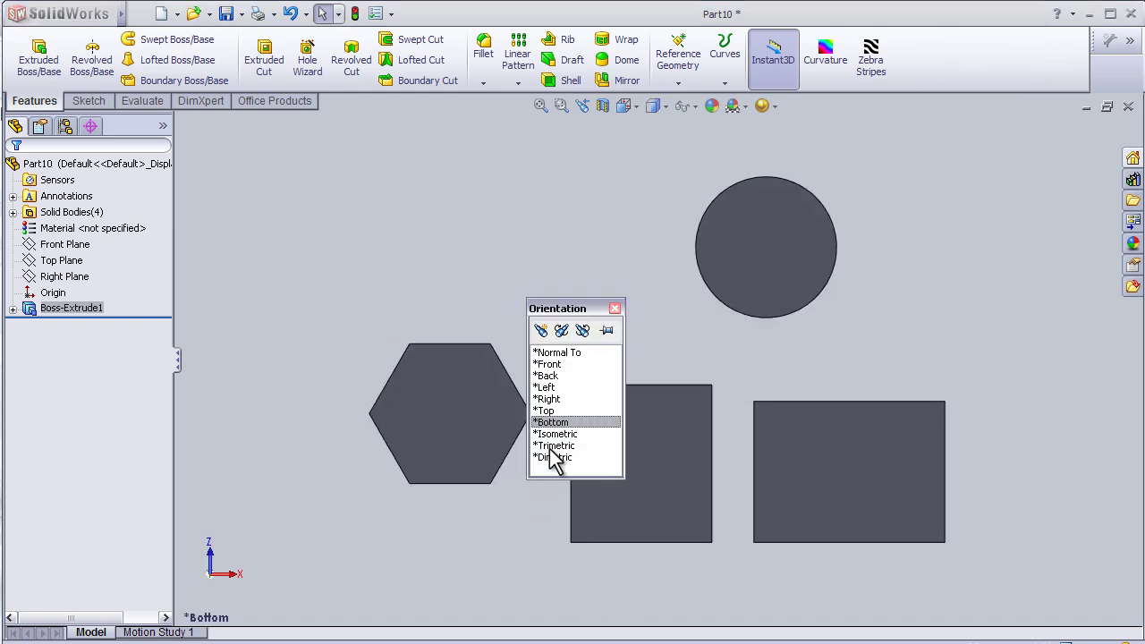
{"action": "left_click", "coordinate": [551, 433]}
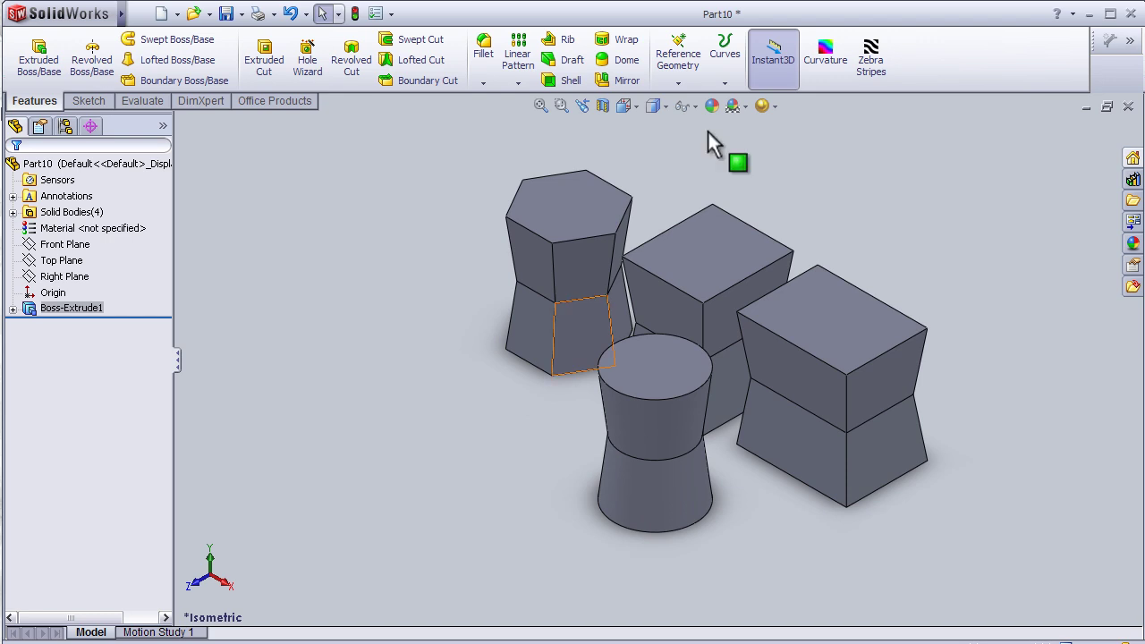
{"action": "left_click", "coordinate": [665, 107]}
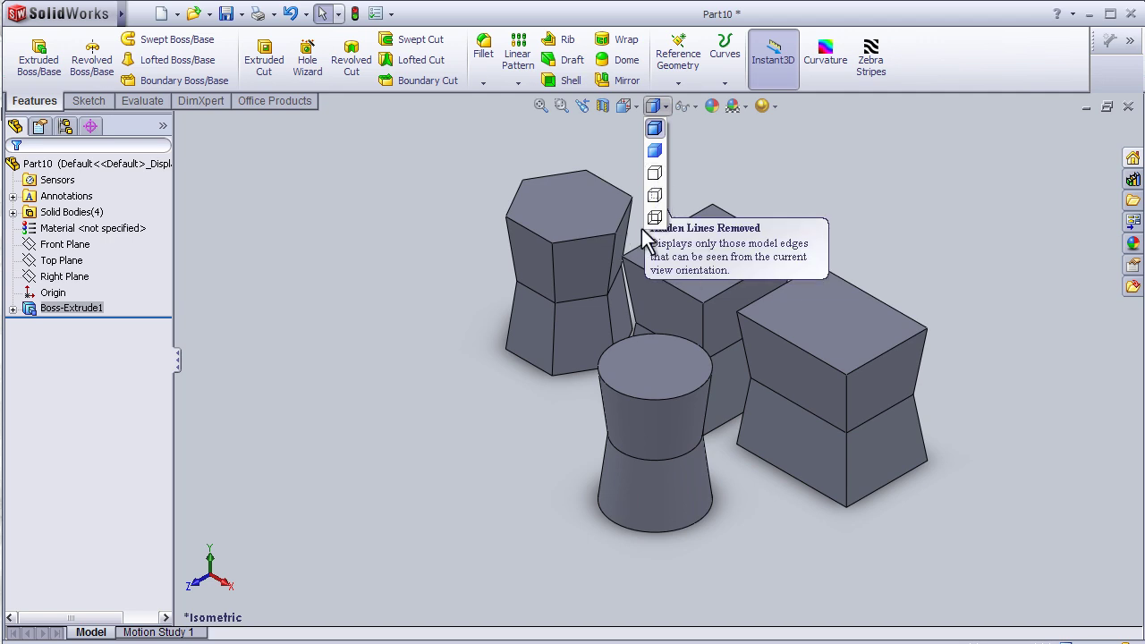
- Try the Hidden Lines Removed, Hidden Lines Visible and Wireframe display styles on the solids
{"action": "left_click", "coordinate": [656, 174]}
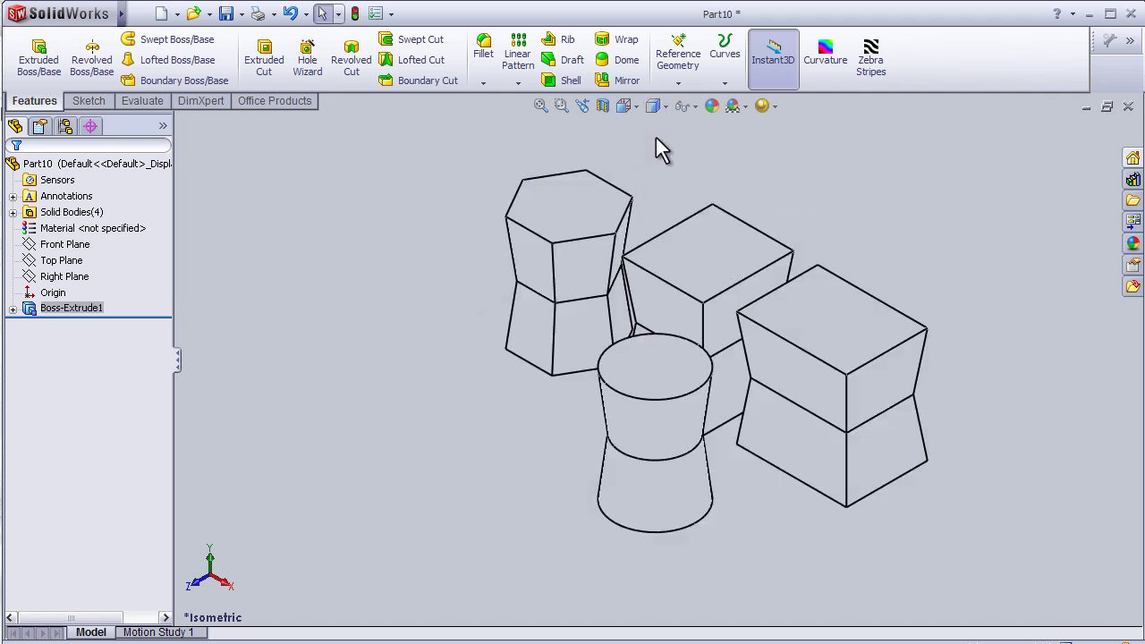
{"action": "left_click", "coordinate": [665, 106]}
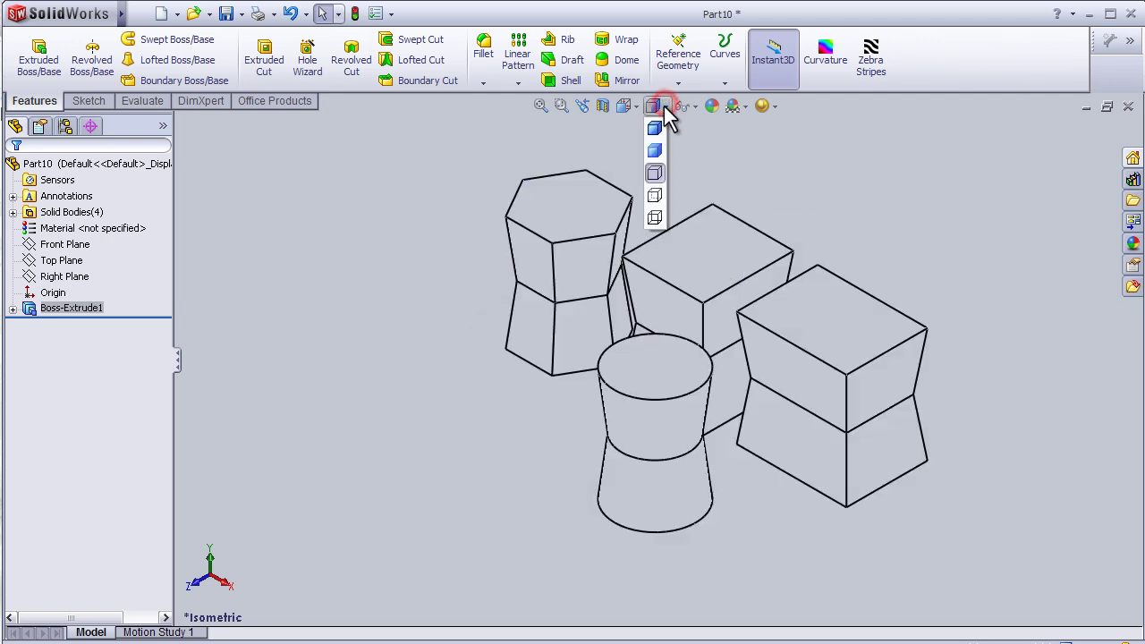
{"action": "left_click", "coordinate": [656, 193]}
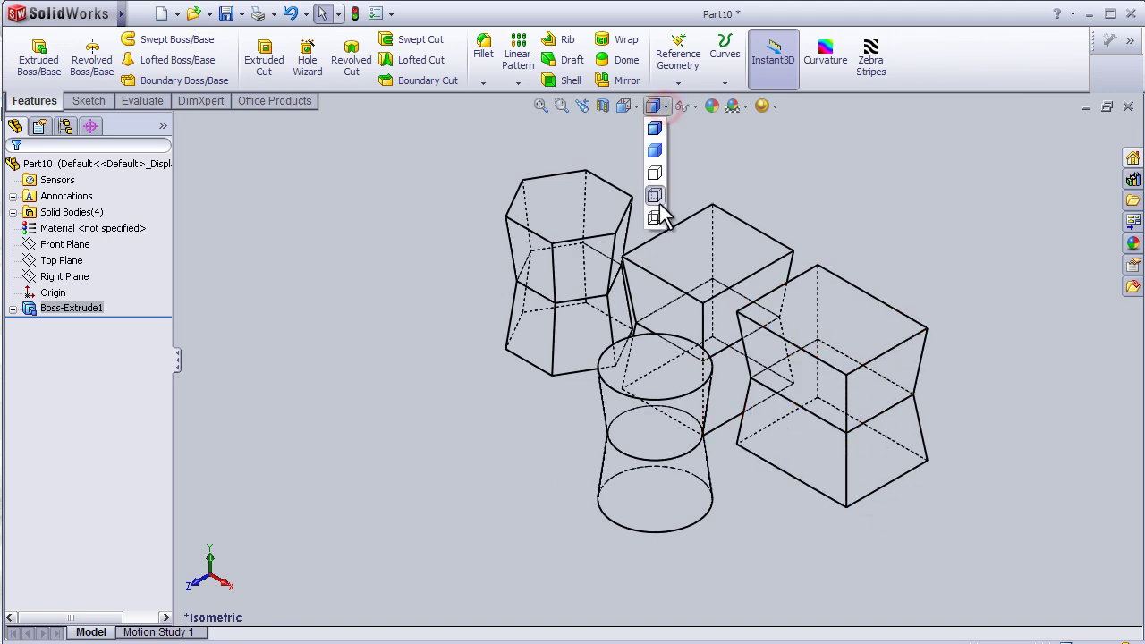
{"action": "left_click", "coordinate": [654, 217]}
{"action": "middle_click_drag", "start_coordinate": [762, 170], "coordinate": [792, 178]}
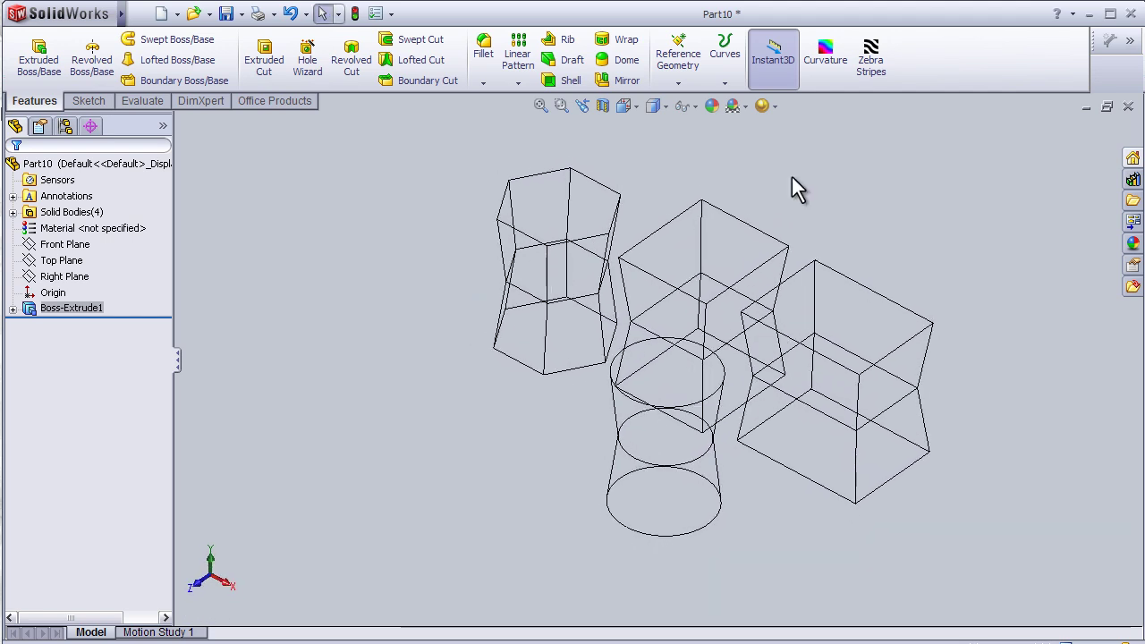
- Switch the solids briefly to Shaded, then return them to Wireframe display
{"action": "left_click", "coordinate": [665, 105]}
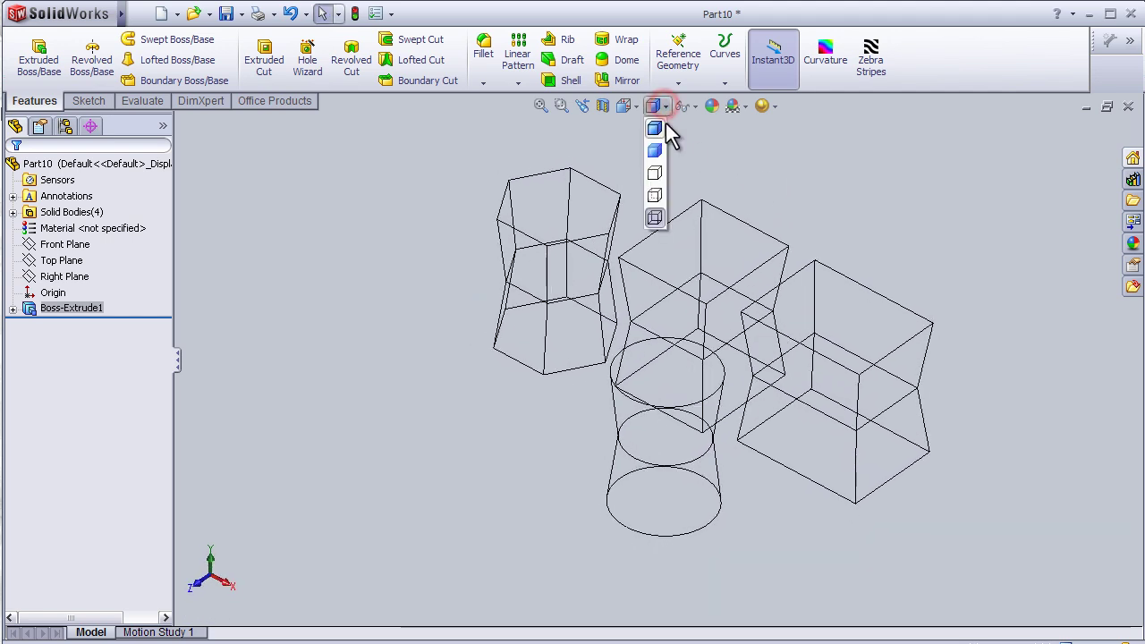
{"action": "left_click", "coordinate": [655, 151]}
{"action": "mouse_move", "coordinate": [836, 223]}
{"action": "middle_mouse_down"}
{"action": "mouse_move", "coordinate": [848, 168]}
{"action": "mouse_move", "coordinate": [801, 179]}
{"action": "middle_mouse_up"}
{"action": "left_click", "coordinate": [664, 105]}
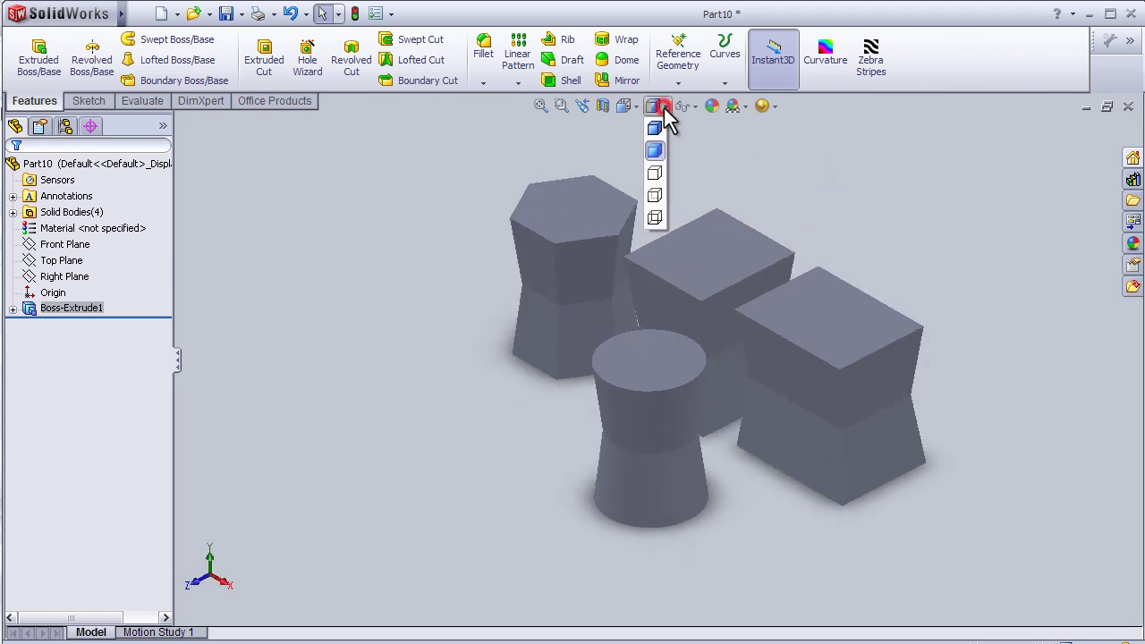
{"action": "left_click", "coordinate": [652, 218]}
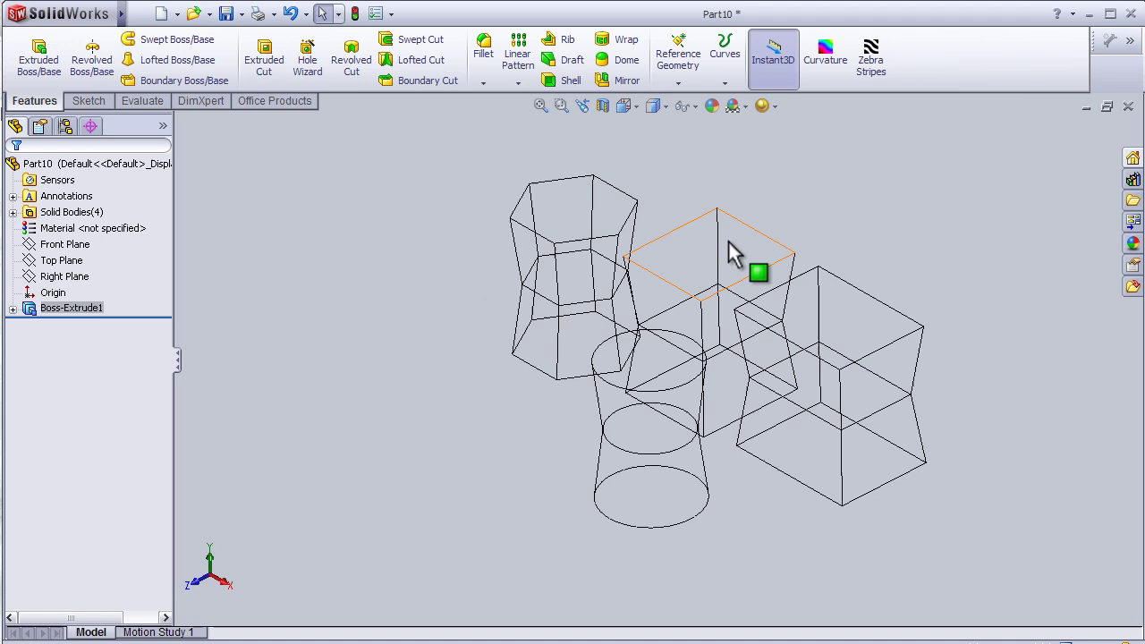
{"action": "key", "text": "space"}
{"action": "left_click", "coordinate": [889, 172]}
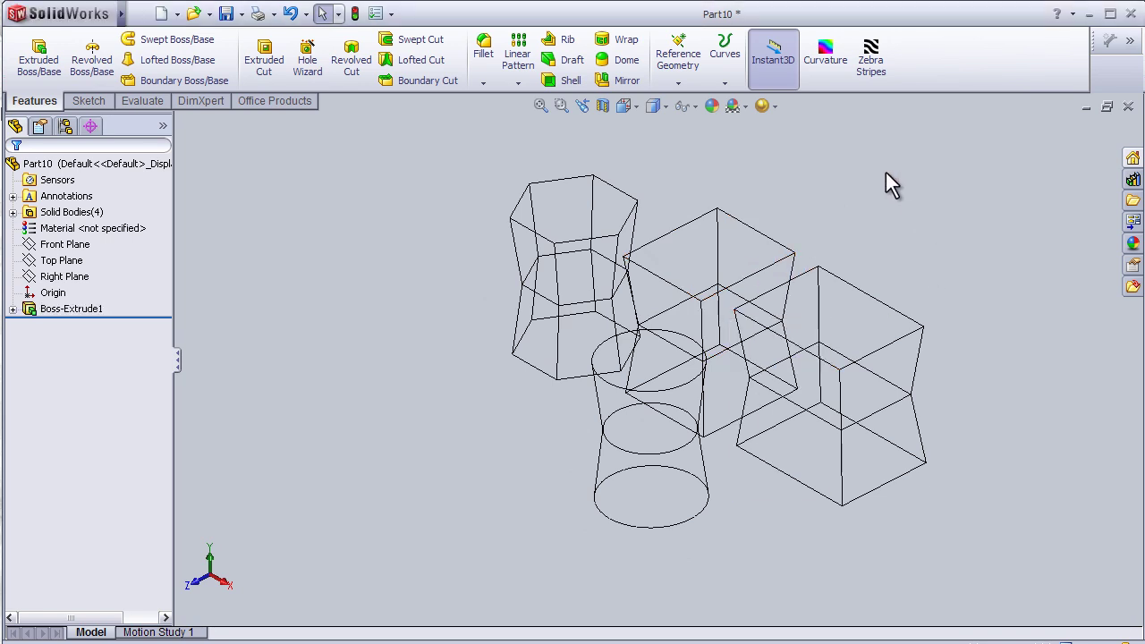
{"action": "left_click", "coordinate": [664, 106]}
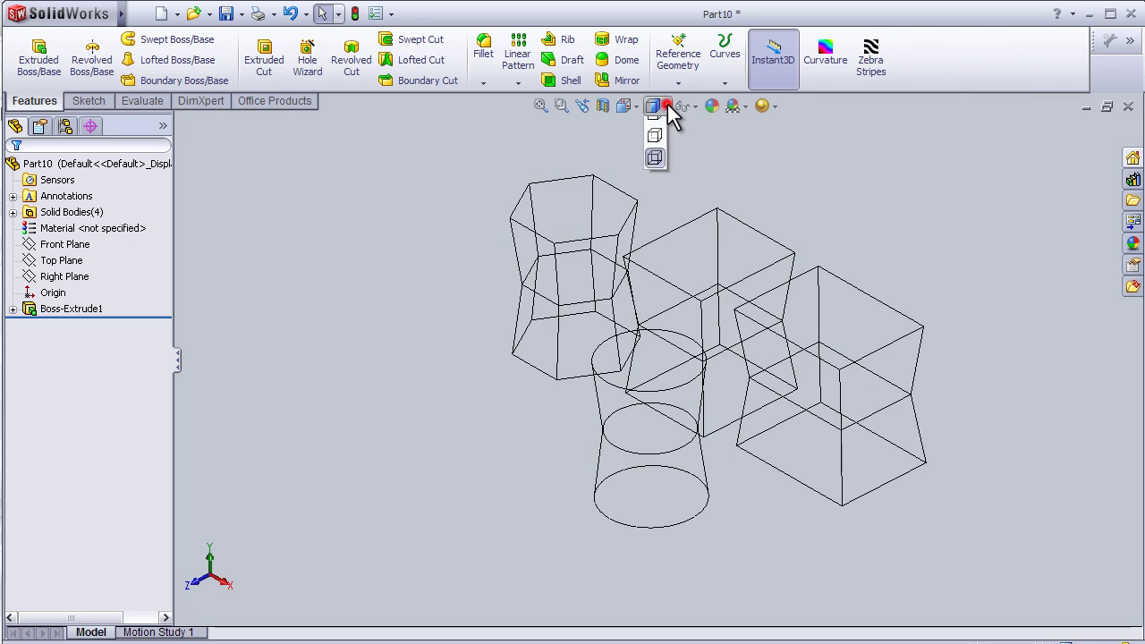